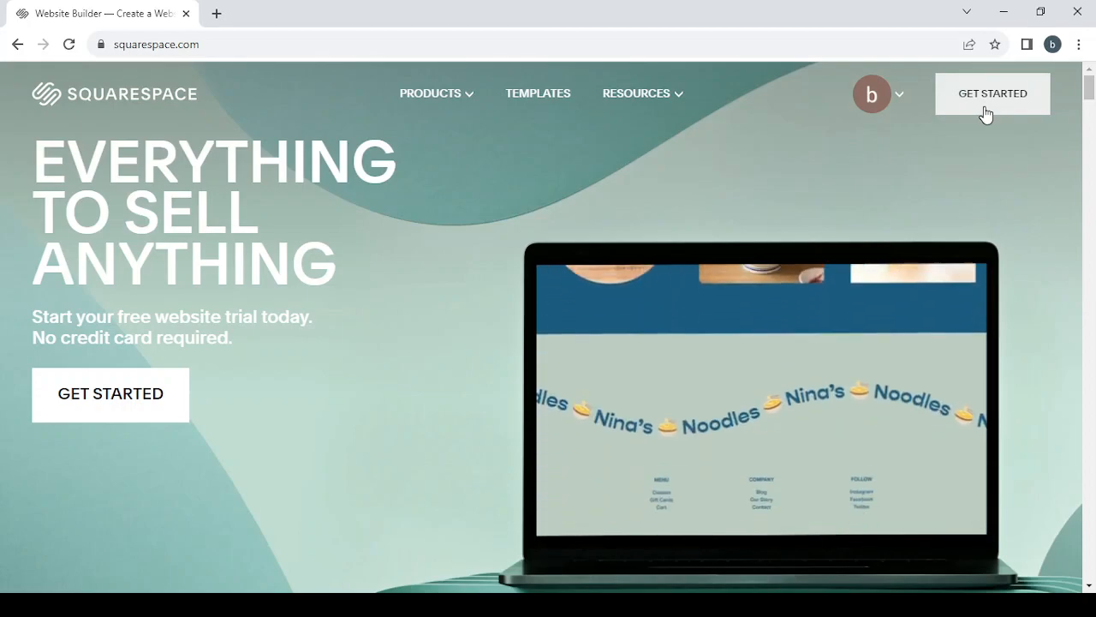
# - Get started with a new website and filter the template gallery by the Online Store type
pyautogui.click(985, 114)
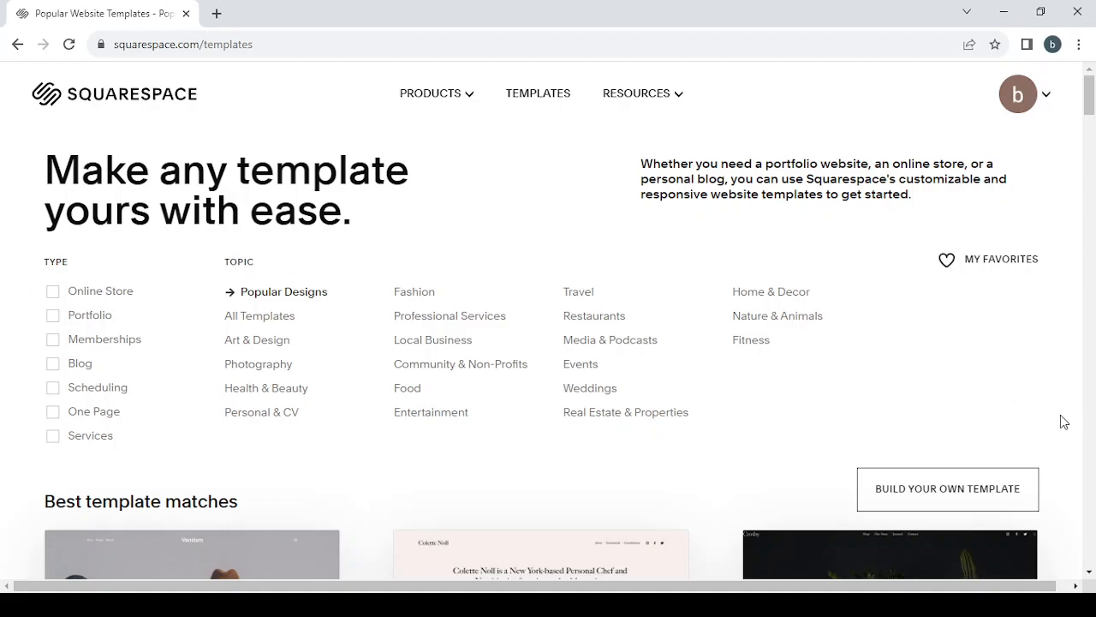
pyautogui.scroll(-10, 1064, 422)
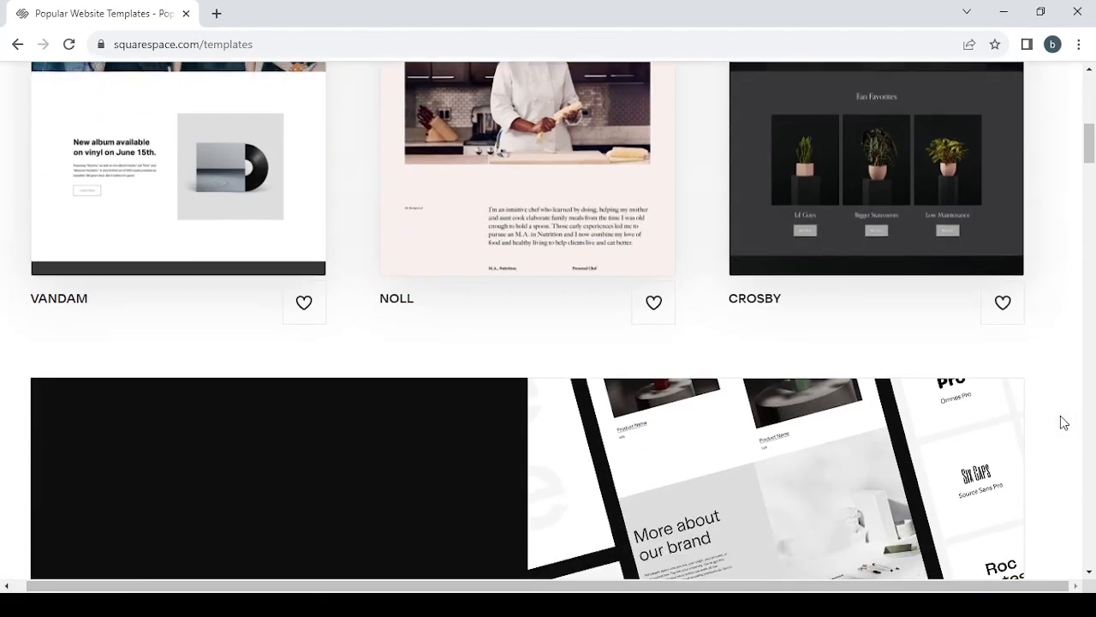
pyautogui.scroll(12, 1062, 420)
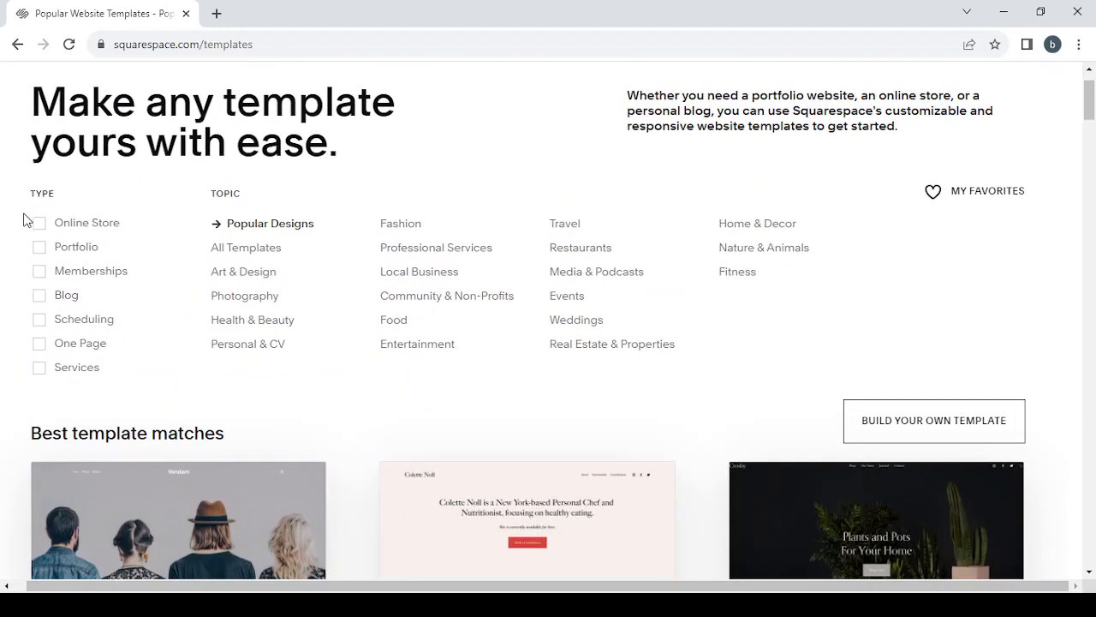
pyautogui.click(41, 225)
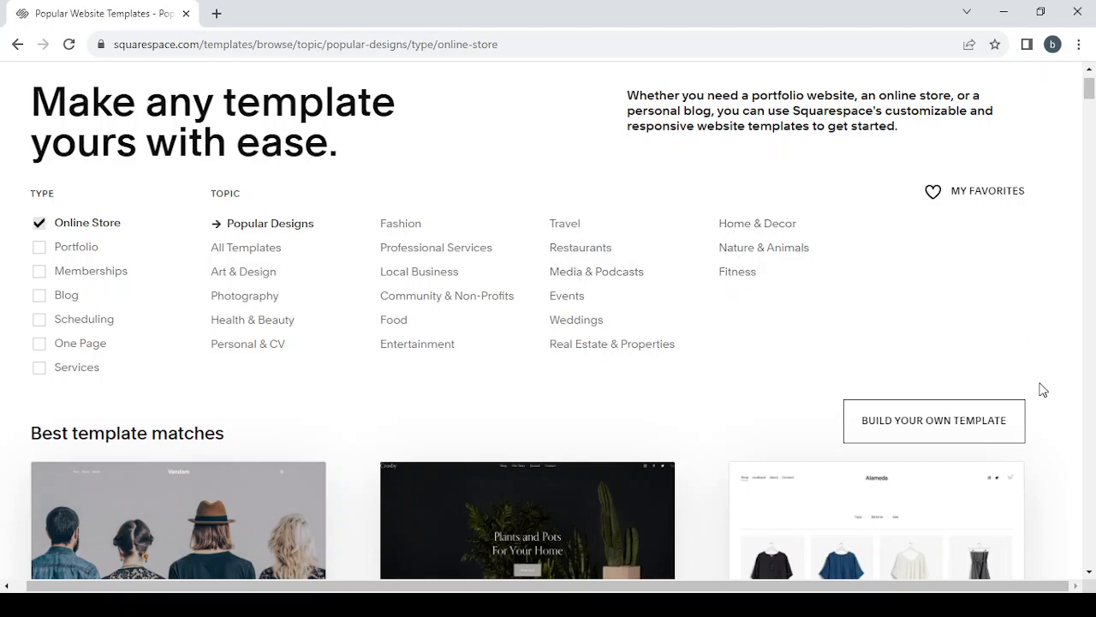
# - Examine the Online Store templates under Popular Designs, from the best template matches to the end of the gallery
pyautogui.scroll(-6, 1043, 390)
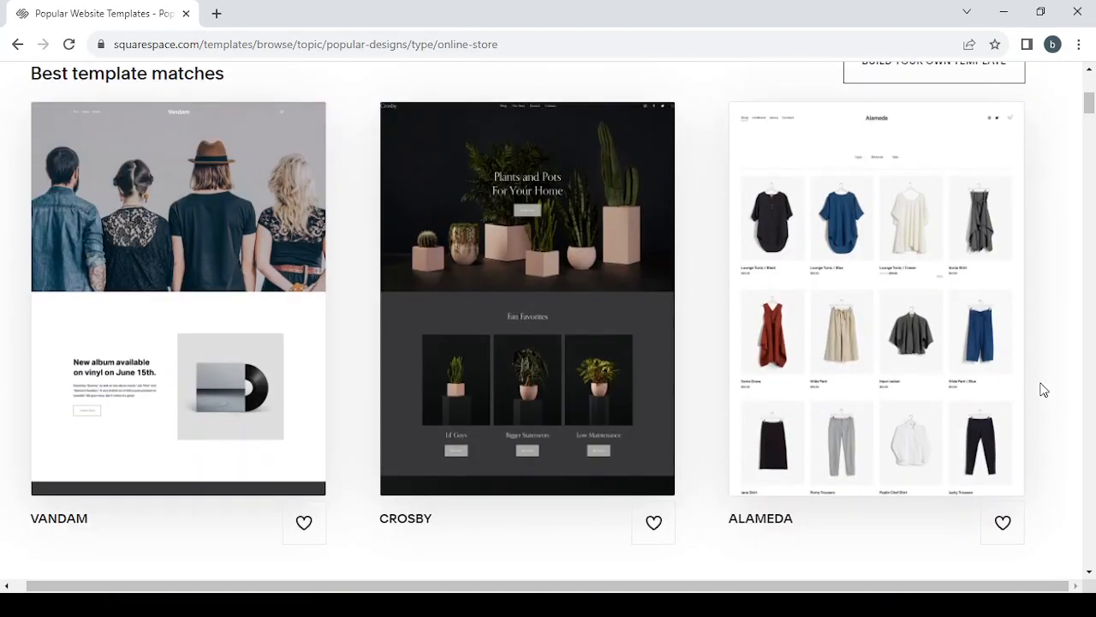
pyautogui.scroll(-8, 1043, 390)
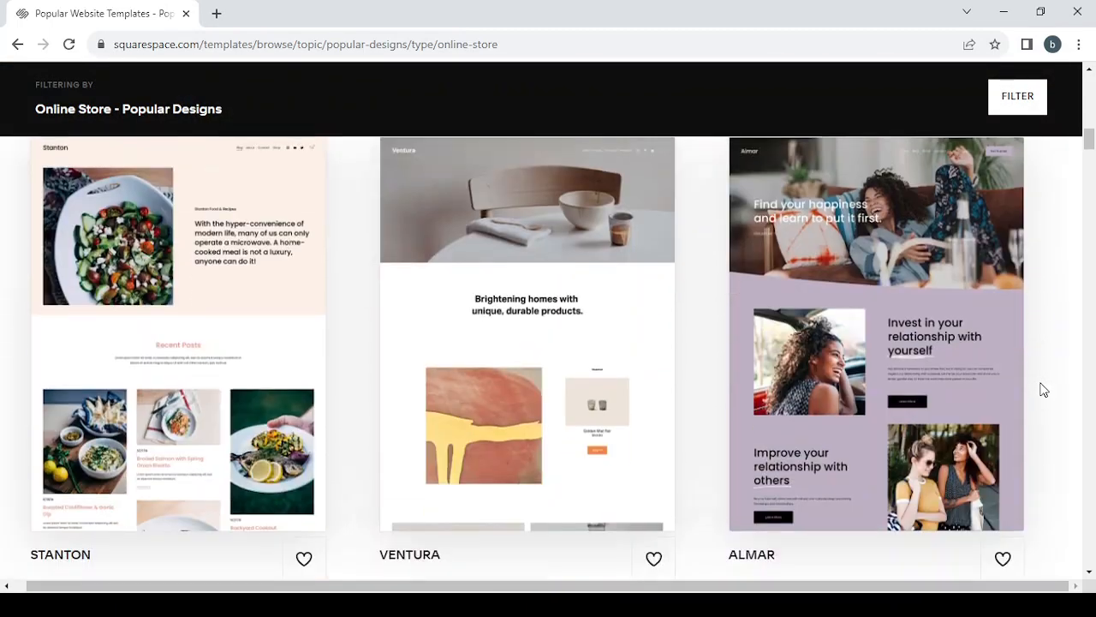
pyautogui.scroll(-10, 1043, 390)
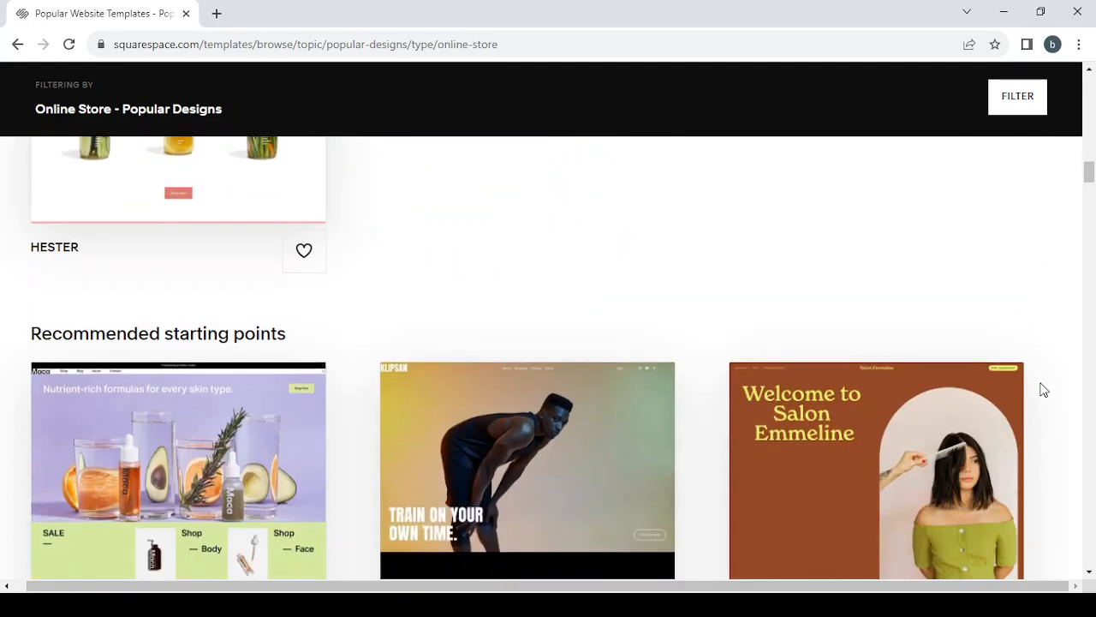
pyautogui.scroll(-3, 1044, 389)
pyautogui.scroll(-3, 1043, 390)
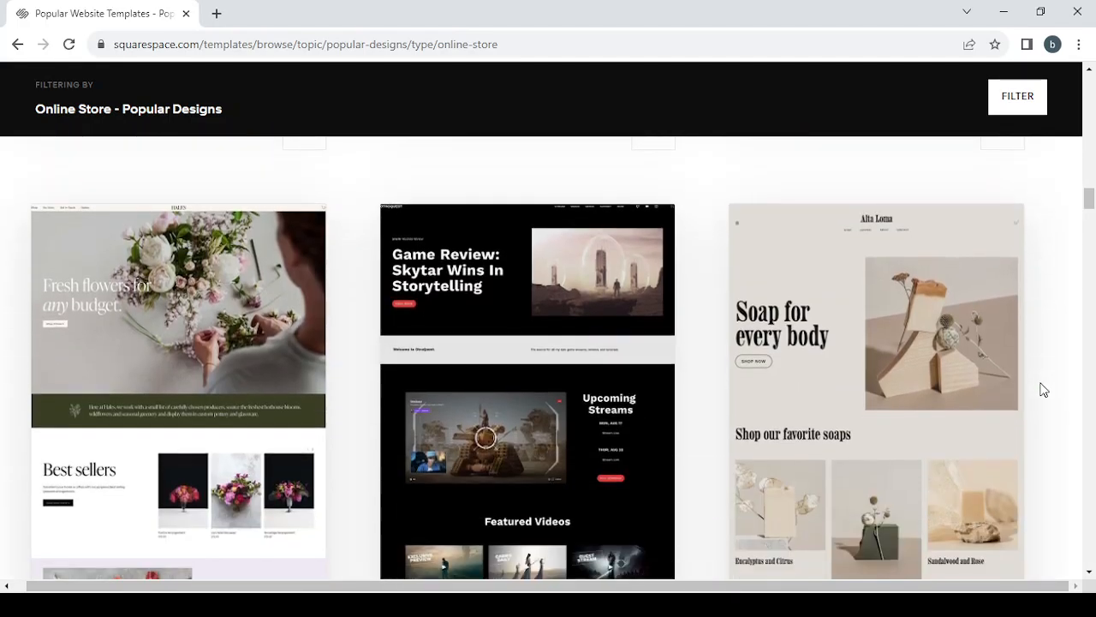
pyautogui.scroll(1, 1044, 389)
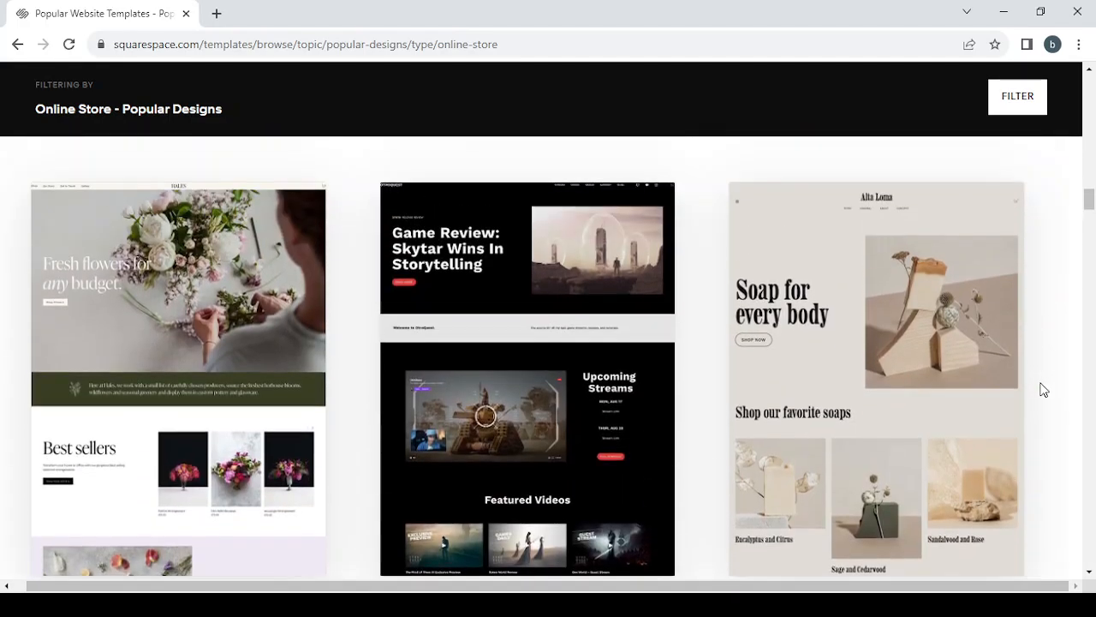
pyautogui.scroll(-5, 1043, 390)
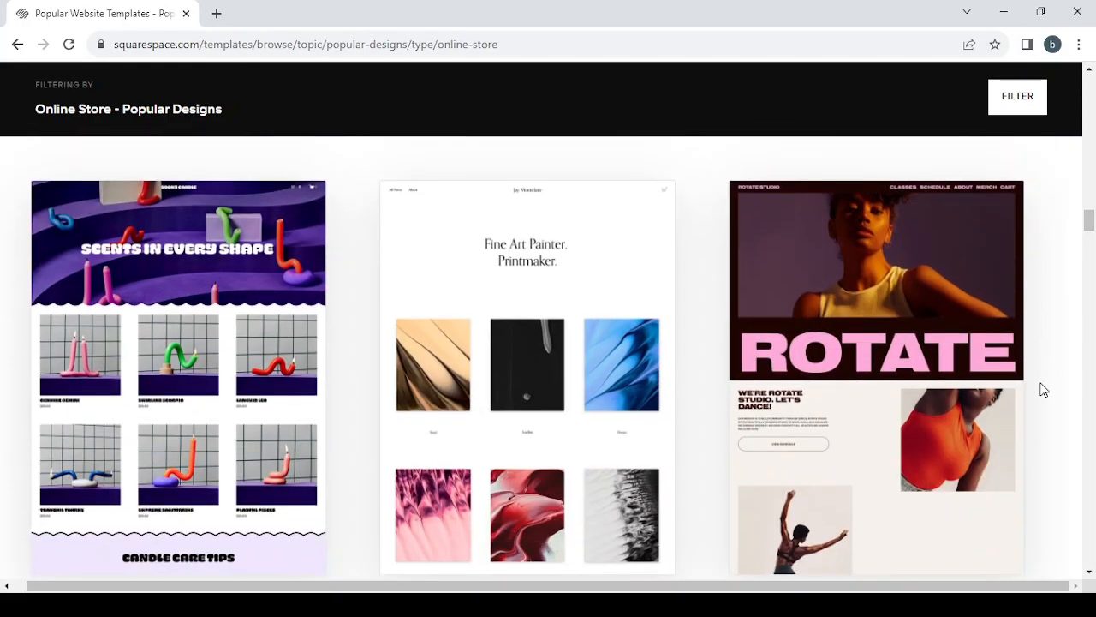
pyautogui.scroll(-5, 1043, 390)
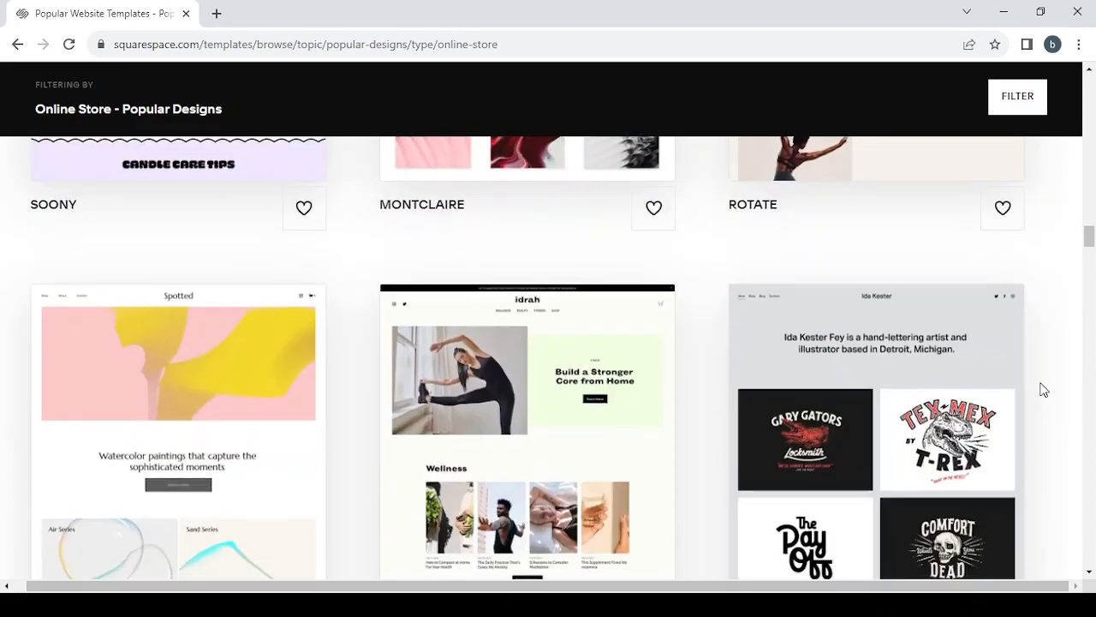
pyautogui.scroll(-1, 1043, 390)
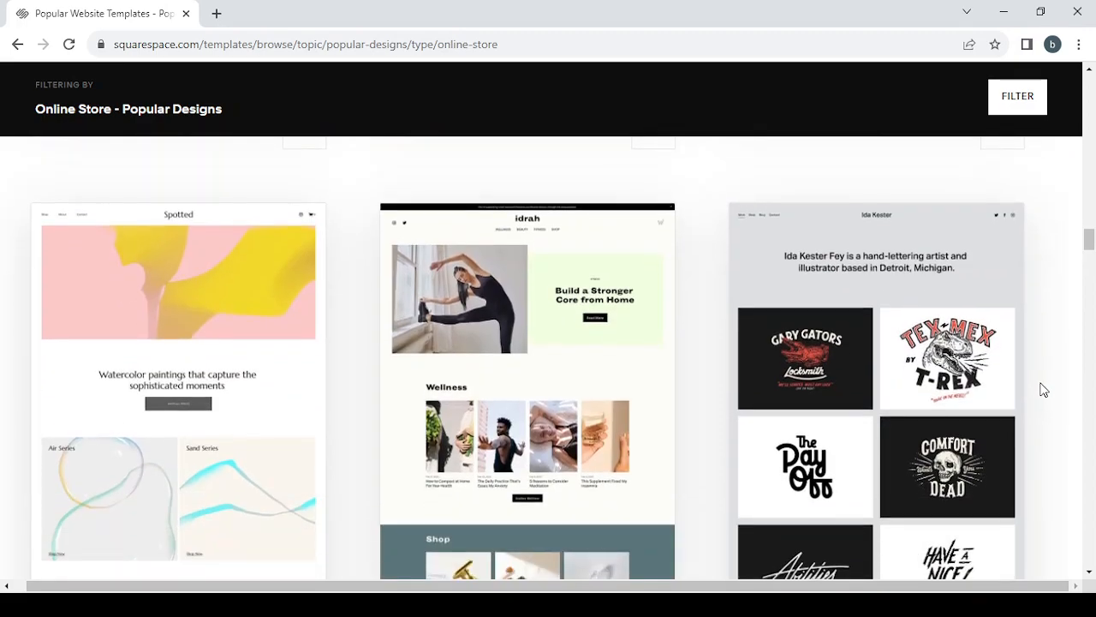
pyautogui.scroll(-8, 1043, 390)
pyautogui.scroll(-4, 1043, 390)
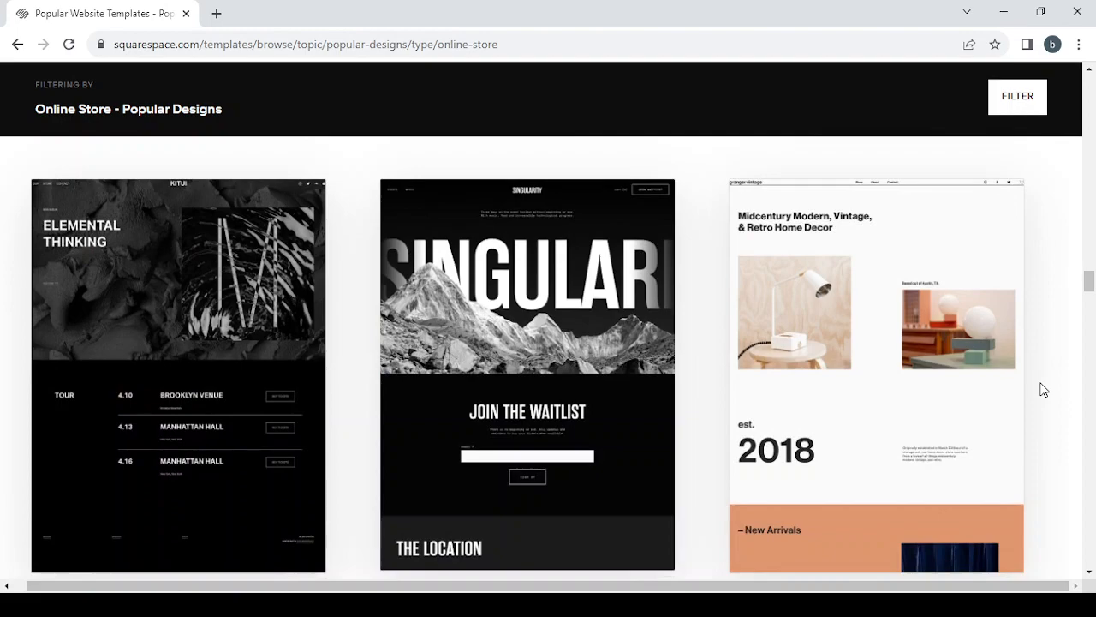
pyautogui.scroll(-6, 1044, 390)
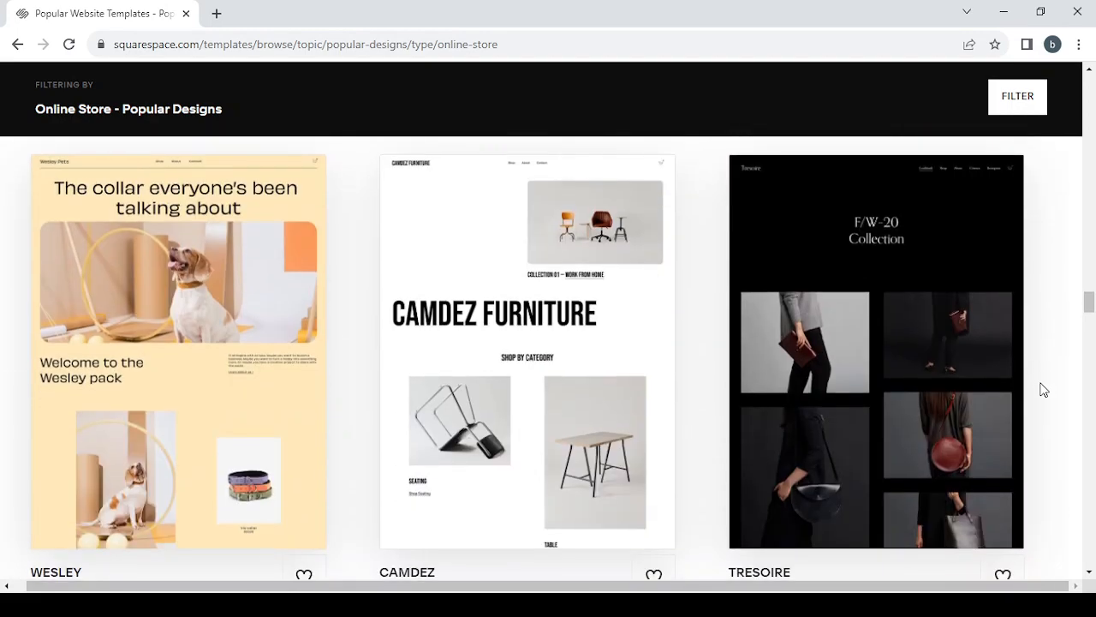
pyautogui.scroll(-8, 1043, 389)
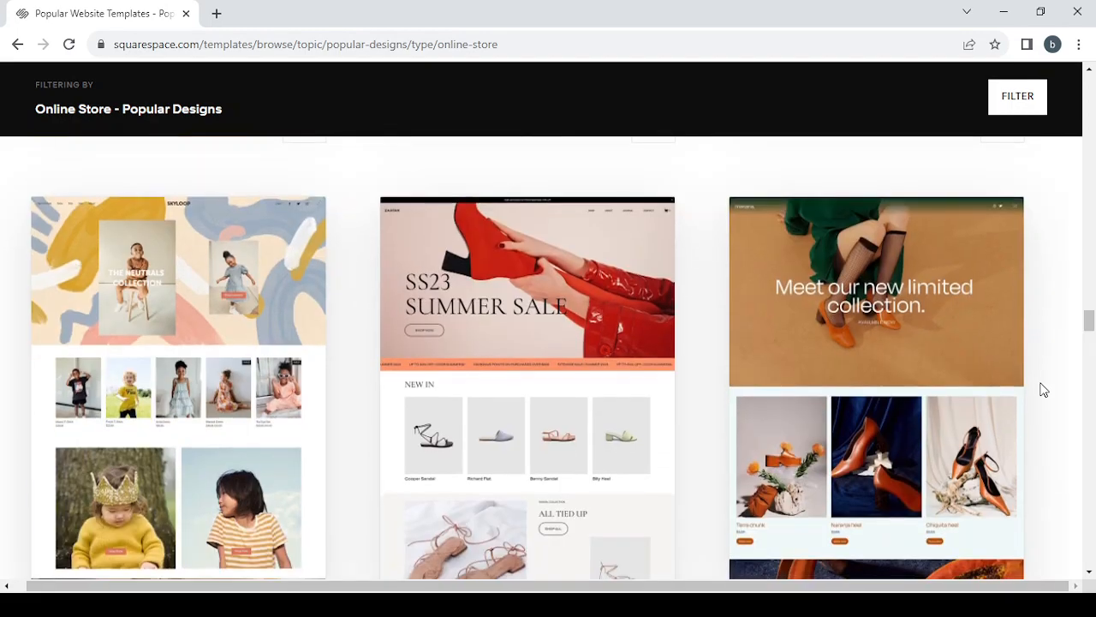
pyautogui.scroll(-5, 1043, 389)
pyautogui.scroll(-3, 1043, 389)
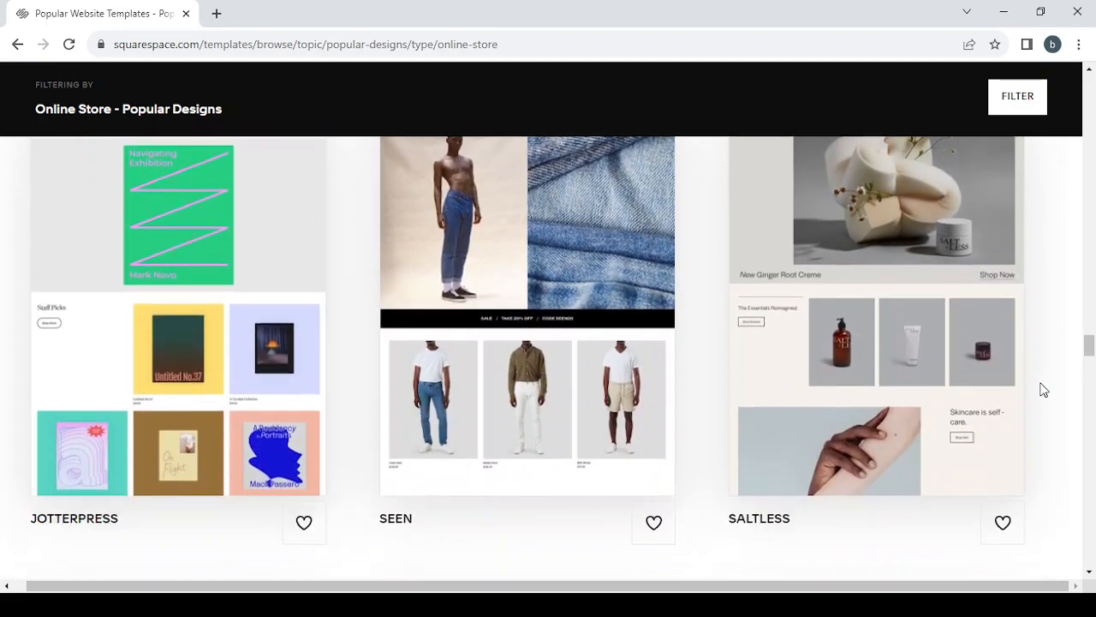
pyautogui.scroll(-1, 1043, 390)
pyautogui.scroll(2, 1043, 390)
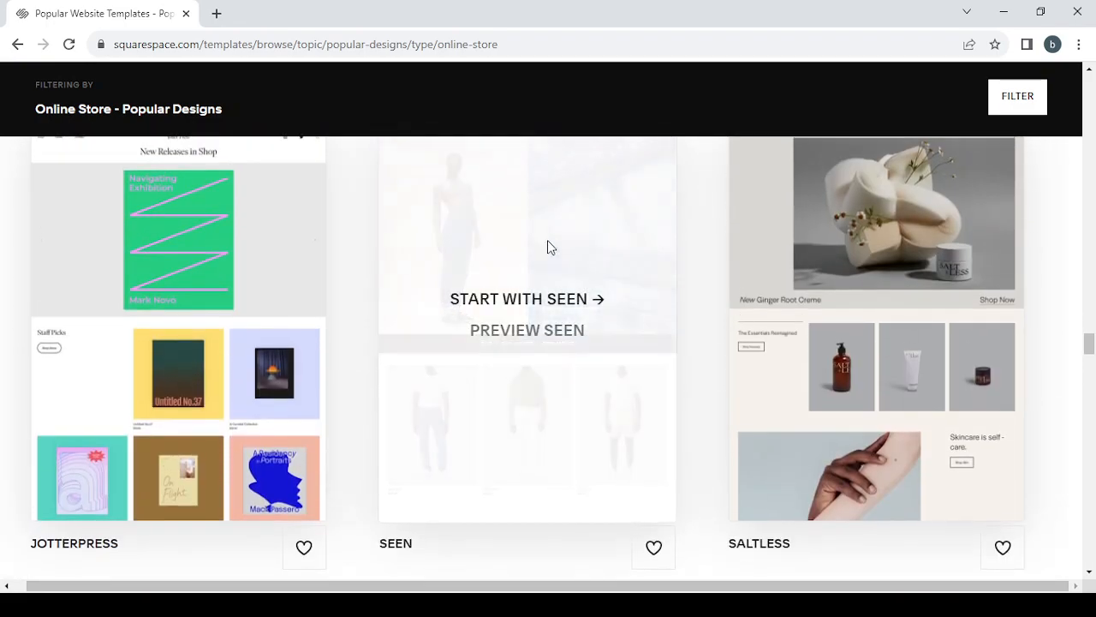
pyautogui.scroll(-1, 1028, 386)
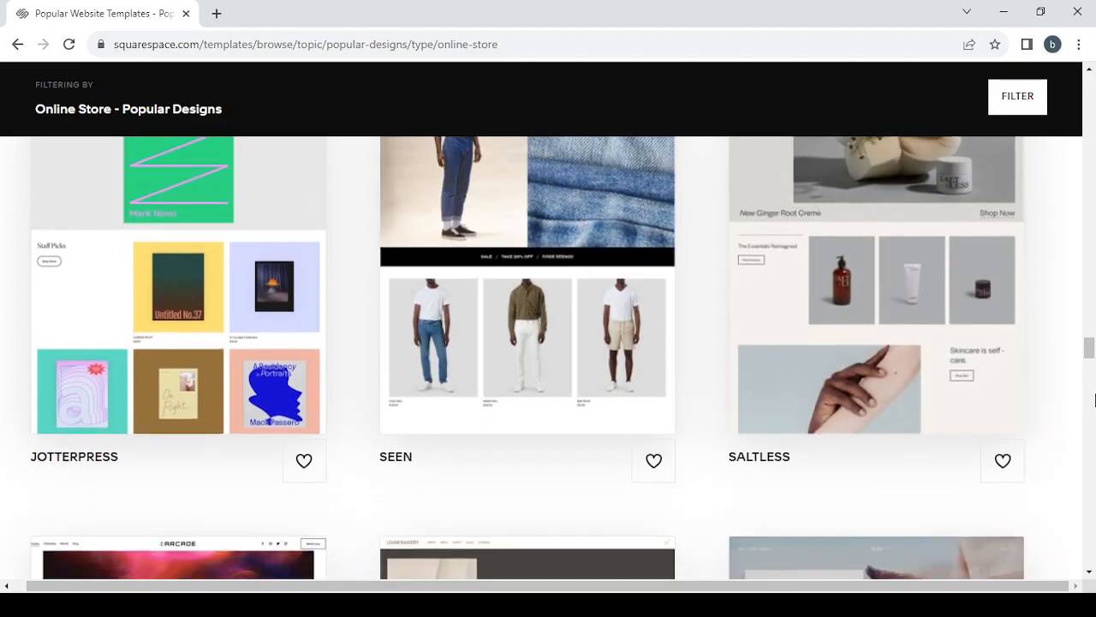
pyautogui.scroll(-4, 1091, 375)
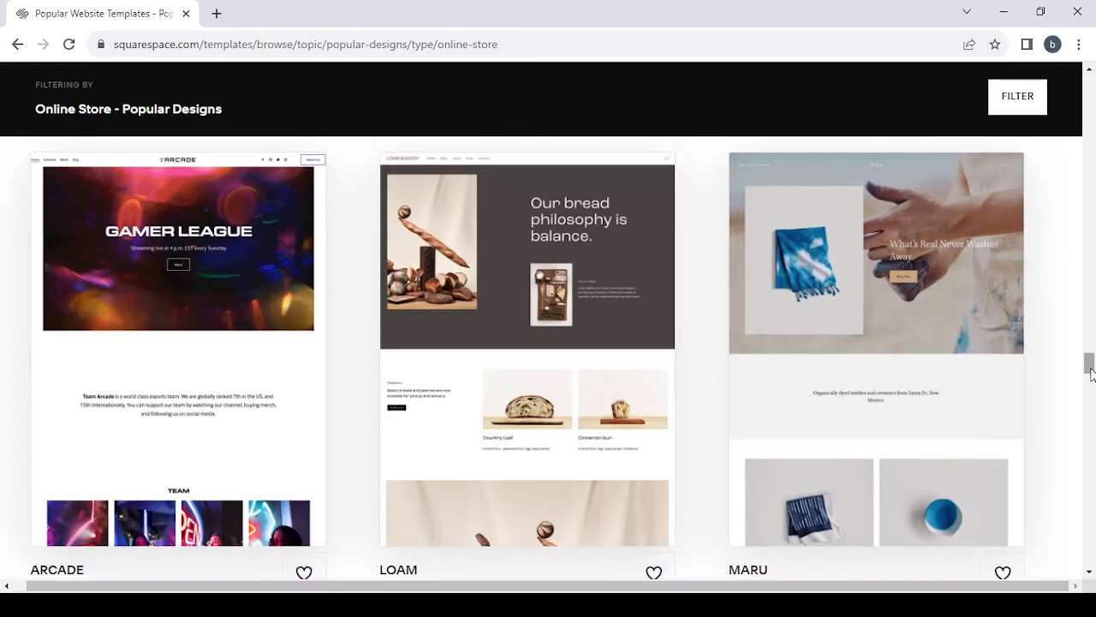
pyautogui.scroll(-2, 1092, 374)
pyautogui.scroll(-3, 1091, 374)
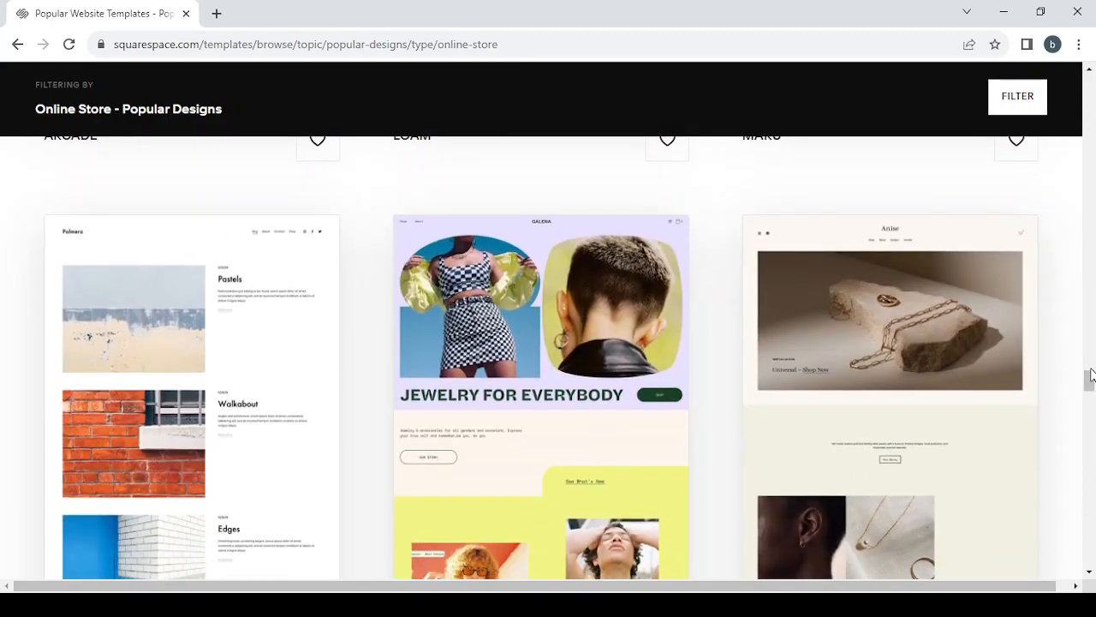
pyautogui.scroll(-5, 1091, 375)
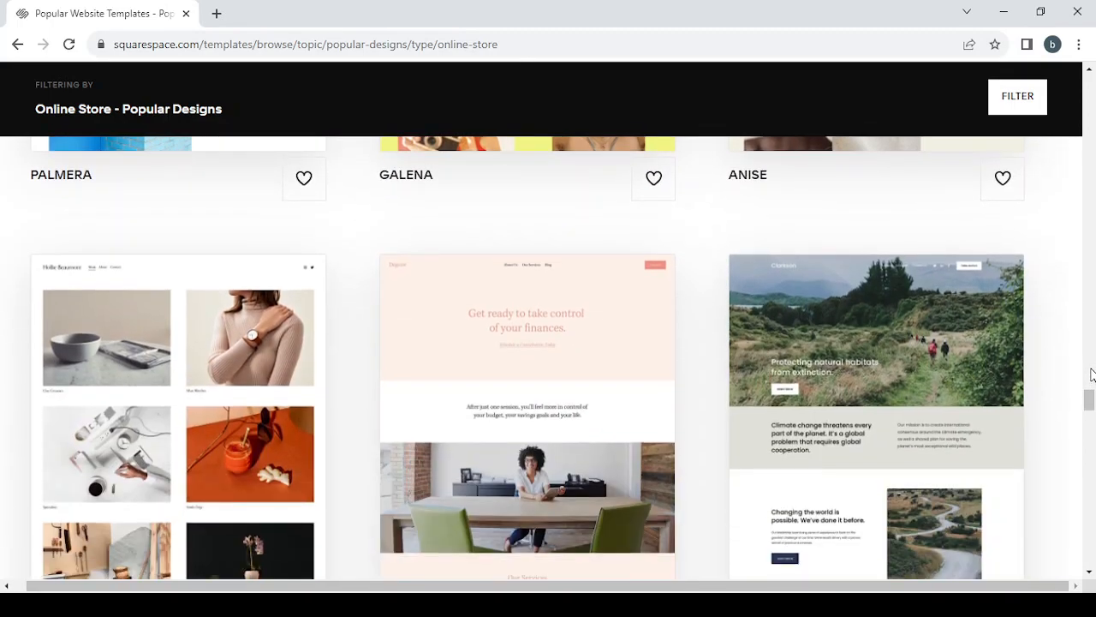
pyautogui.scroll(-3, 1091, 375)
pyautogui.scroll(-5, 1091, 374)
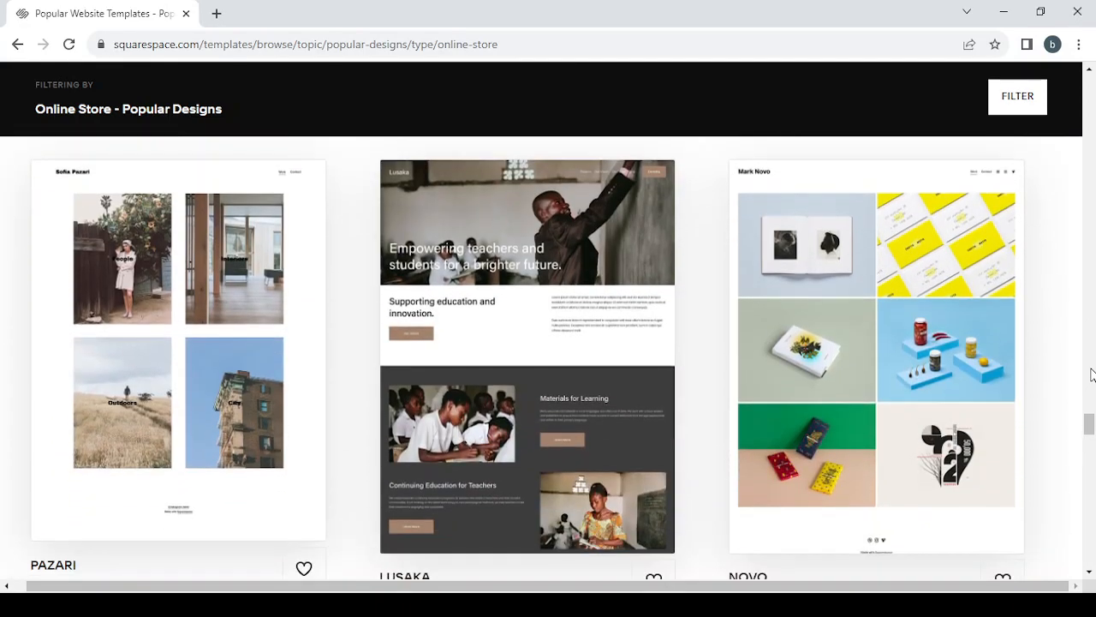
pyautogui.scroll(-4, 1091, 375)
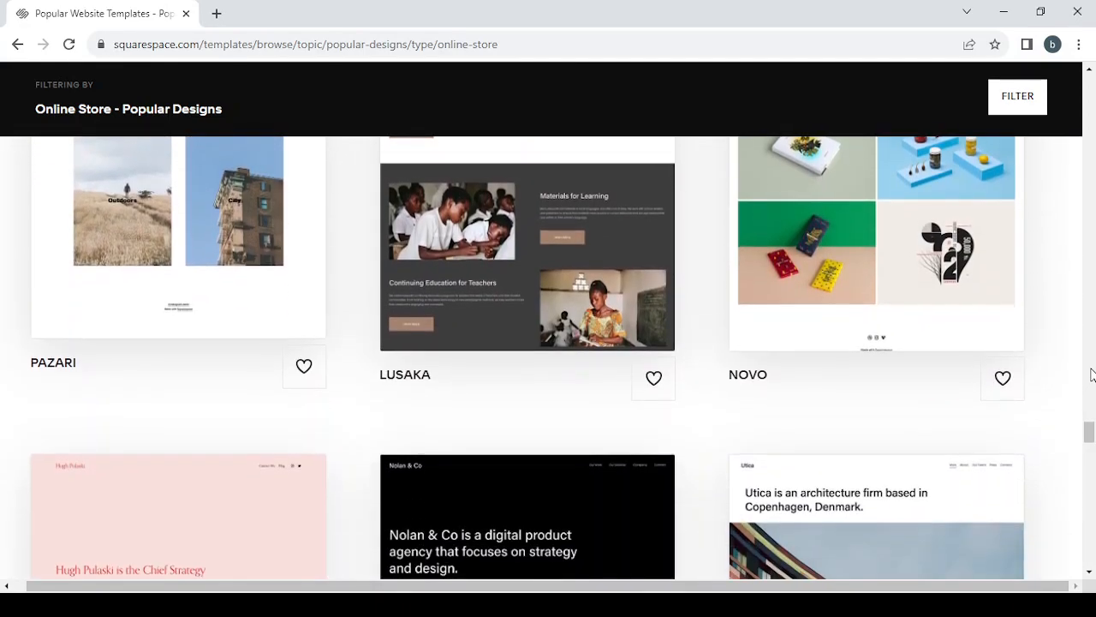
pyautogui.scroll(-4, 1091, 374)
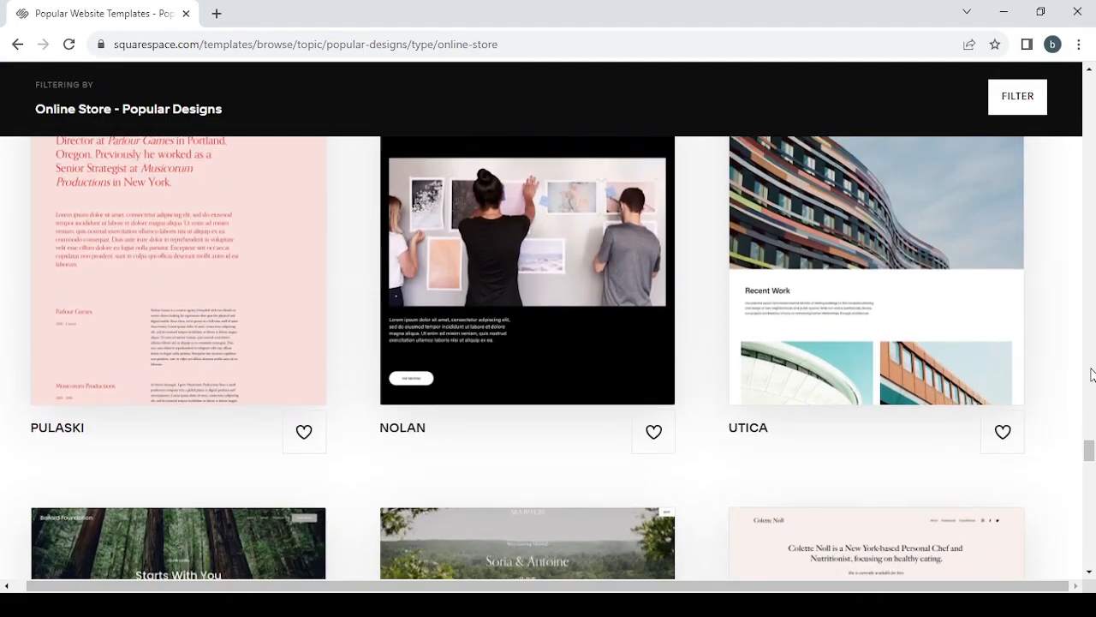
pyautogui.scroll(4, 1091, 374)
pyautogui.scroll(-4, 1091, 374)
pyautogui.scroll(-4, 1091, 374)
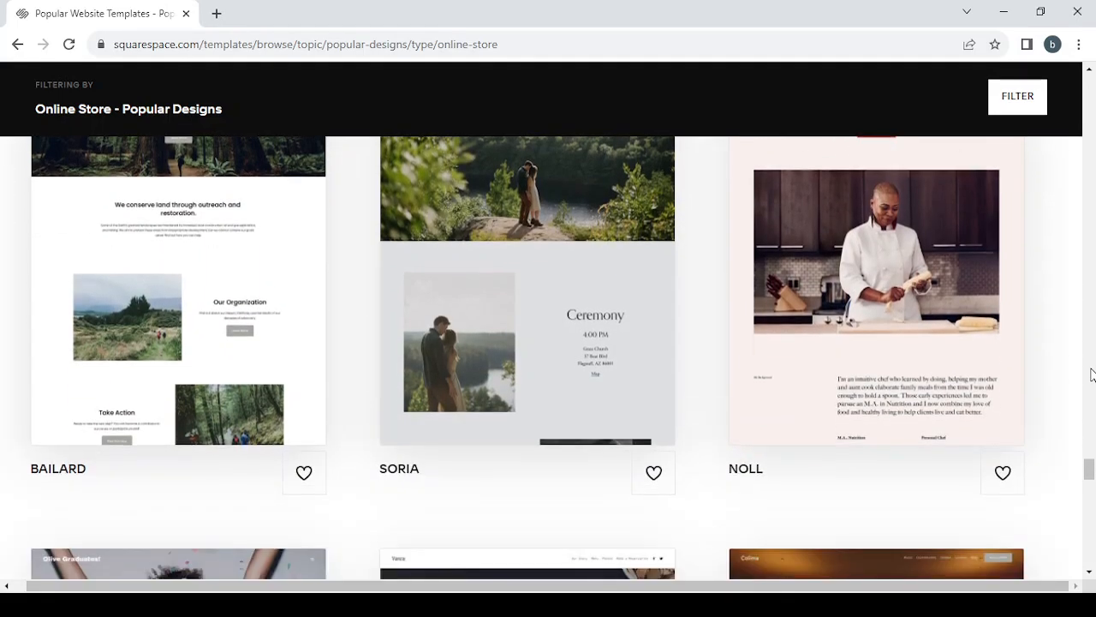
pyautogui.scroll(-3, 1091, 374)
pyautogui.scroll(-4, 1091, 374)
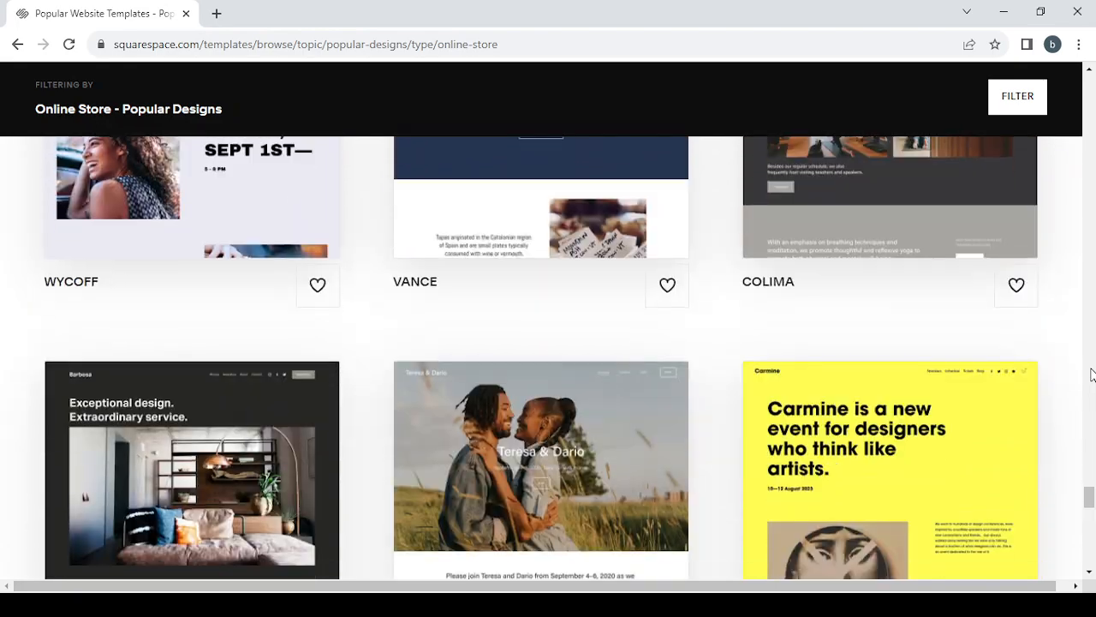
pyautogui.scroll(-3, 1092, 374)
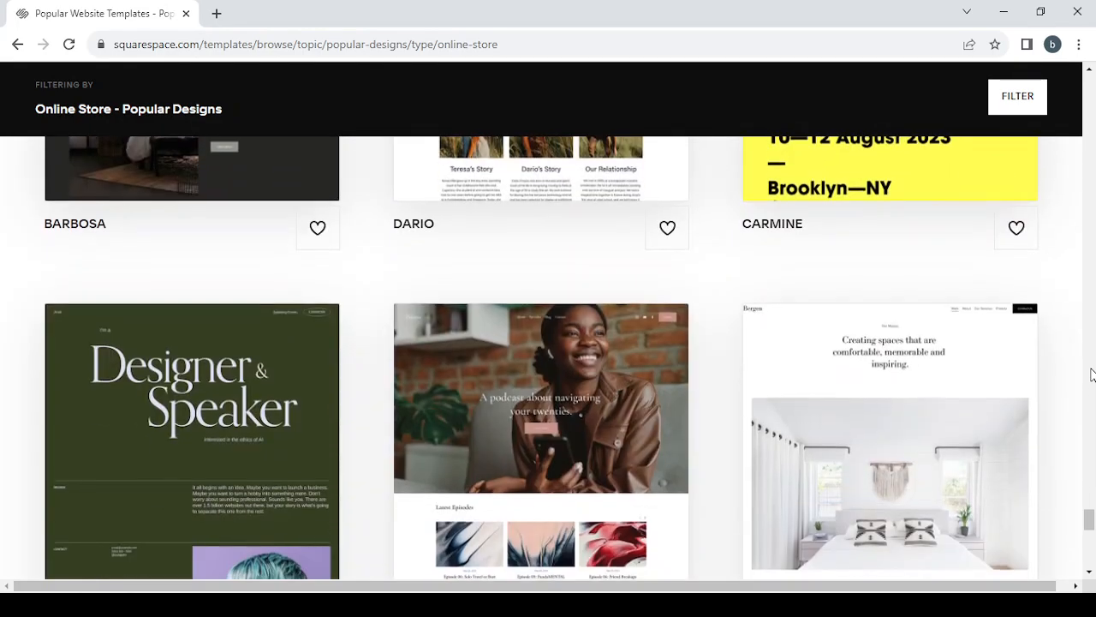
pyautogui.scroll(-5, 1091, 374)
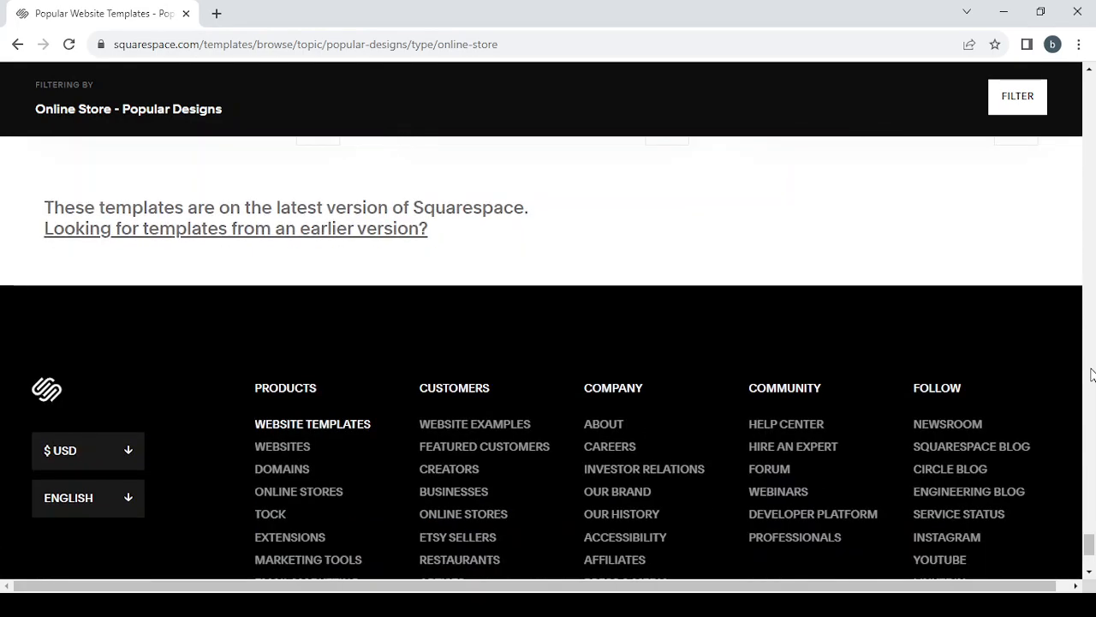
# - Examine the Online Store templates again, from the end of the gallery back to the best template matches
pyautogui.scroll(15, 1091, 374)
pyautogui.scroll(20, 1092, 374)
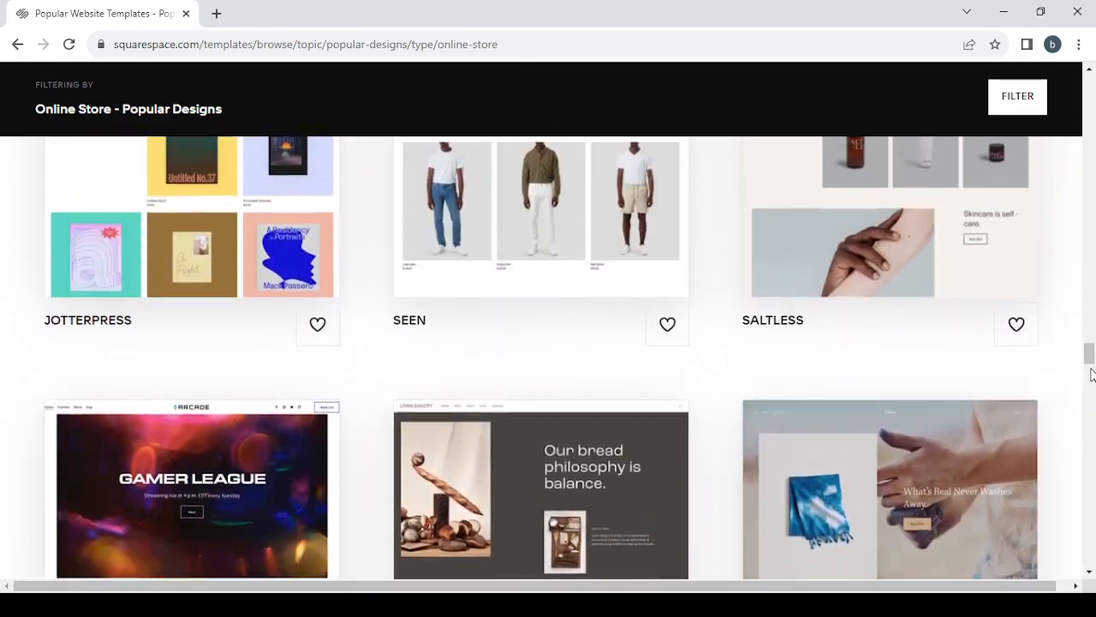
pyautogui.scroll(7, 1091, 374)
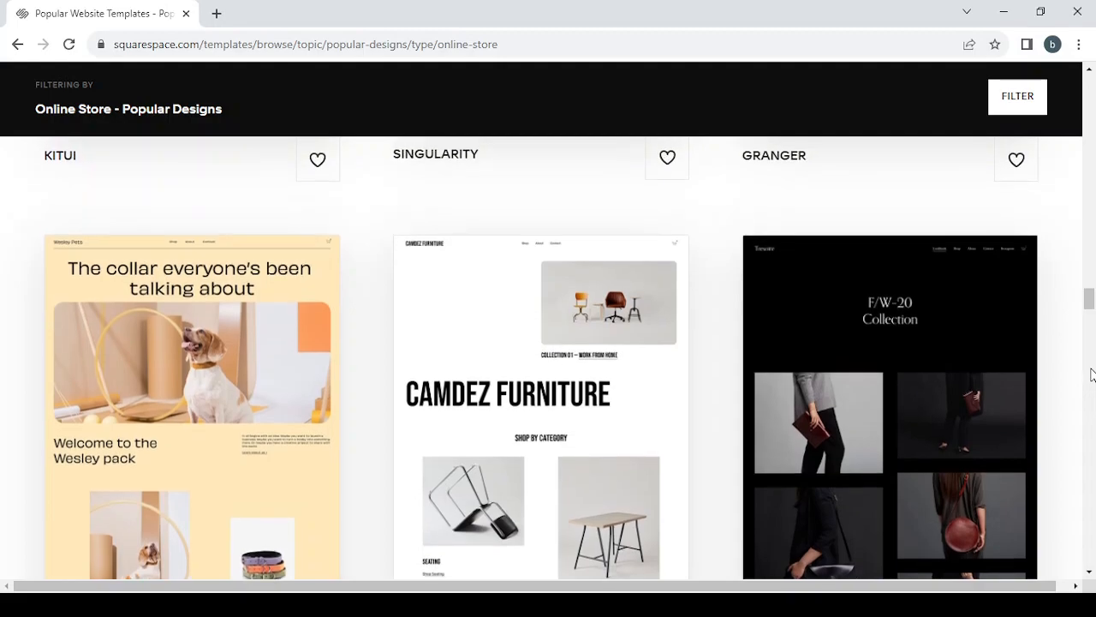
pyautogui.scroll(5, 1091, 375)
pyautogui.scroll(5, 1091, 374)
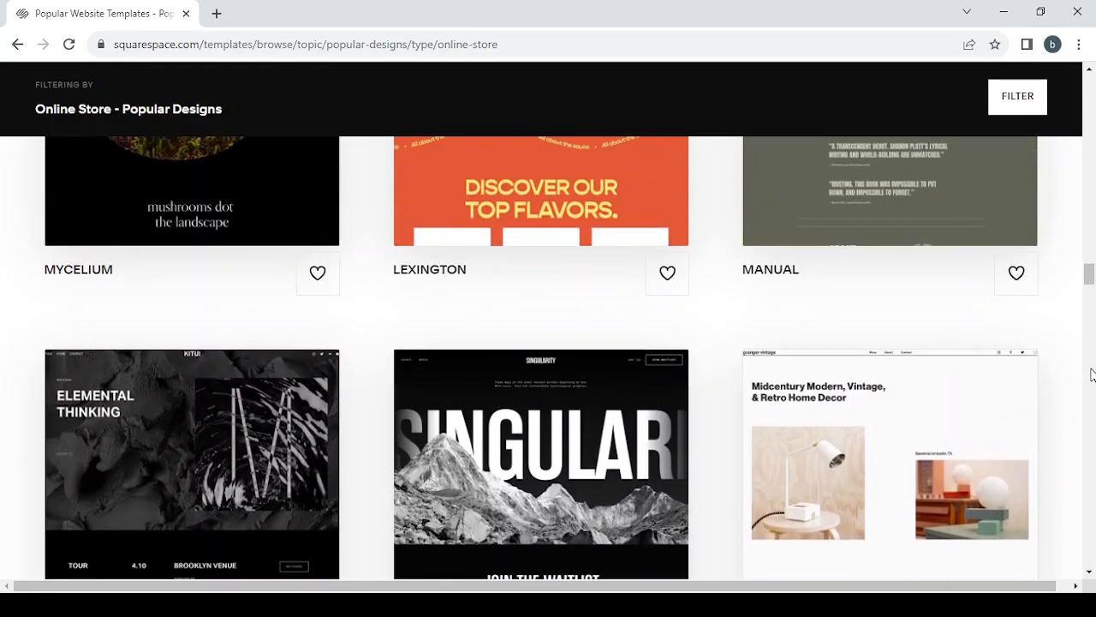
pyautogui.scroll(5, 1091, 374)
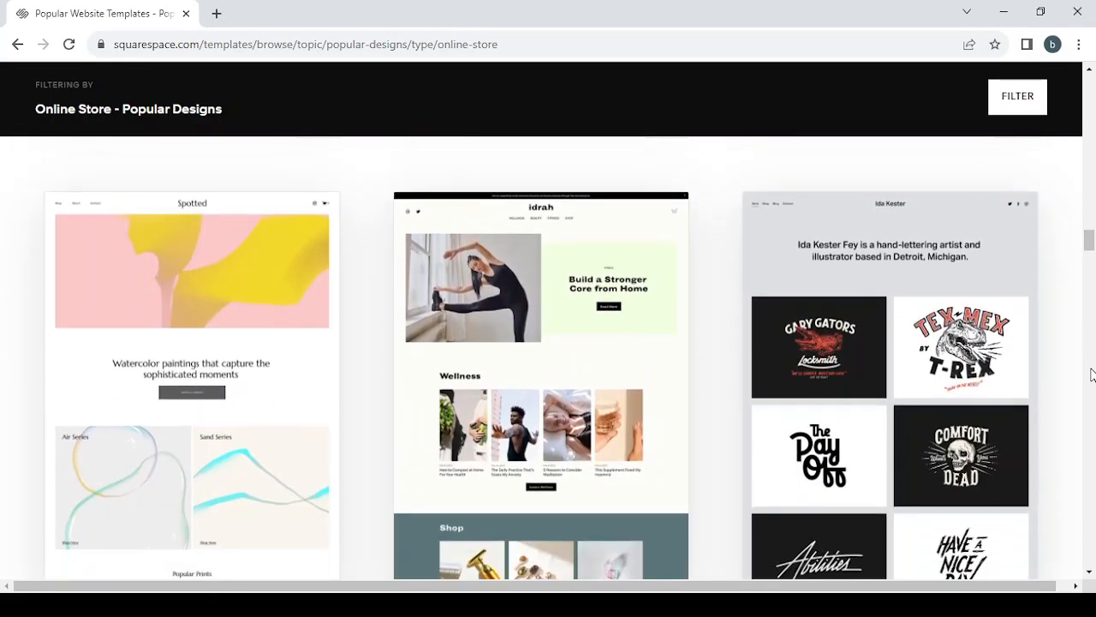
pyautogui.scroll(5, 1091, 375)
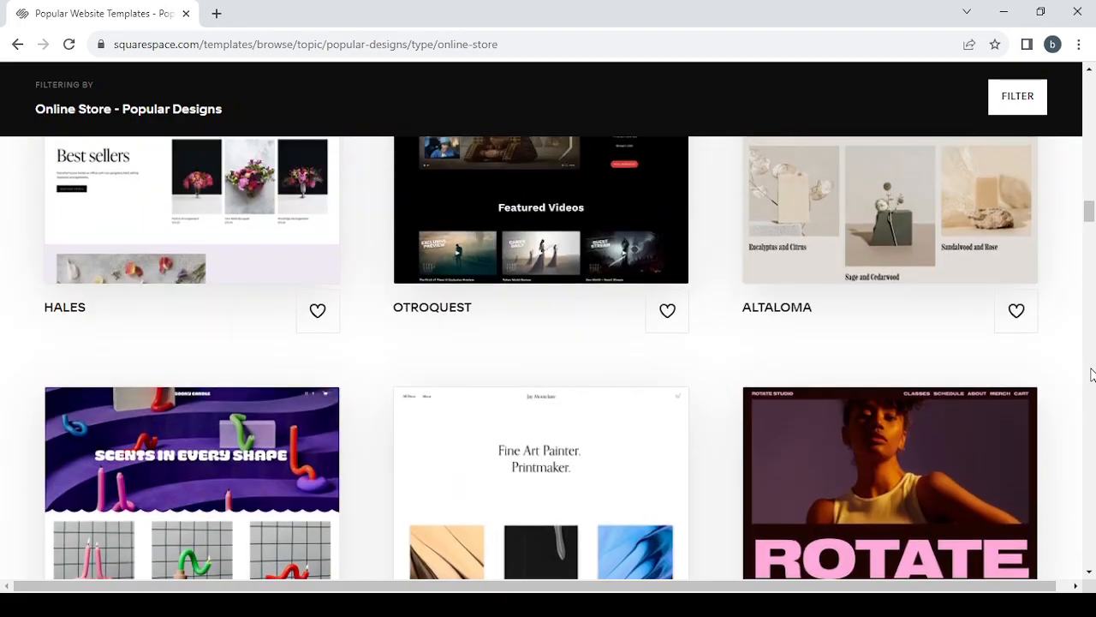
pyautogui.scroll(5, 1092, 374)
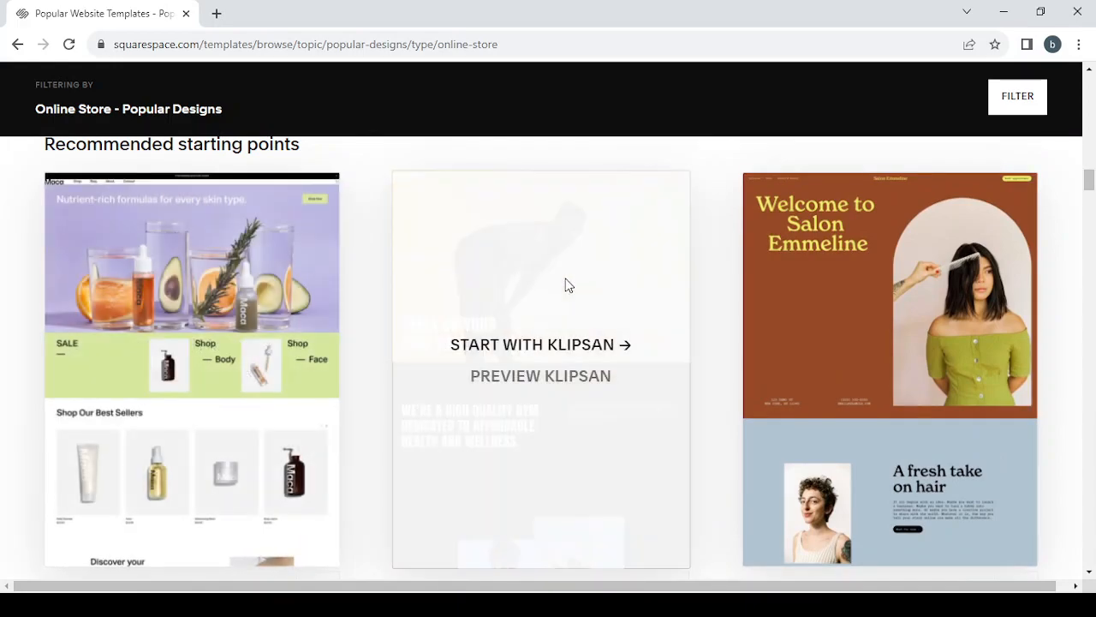
pyautogui.scroll(5, 680, 284)
pyautogui.scroll(5, 680, 283)
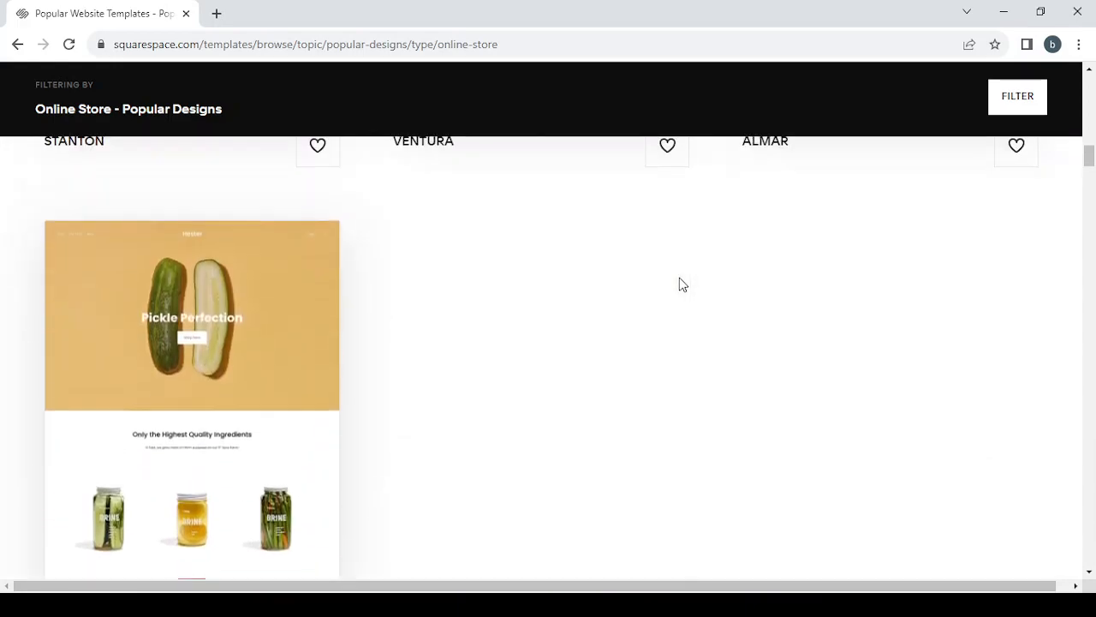
pyautogui.scroll(10, 680, 283)
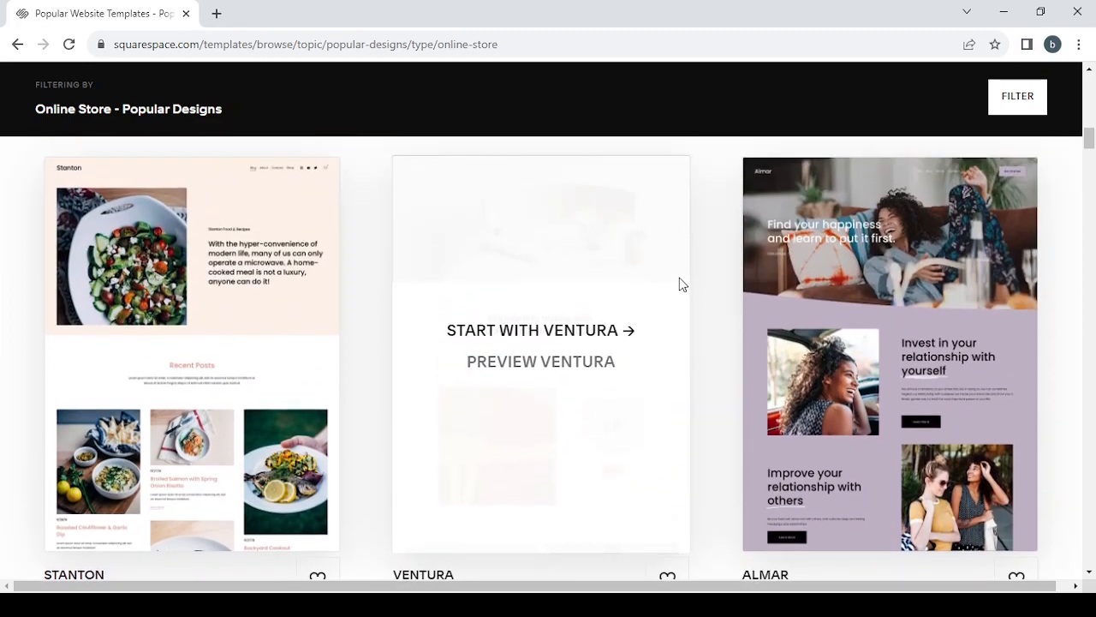
pyautogui.scroll(3, 680, 283)
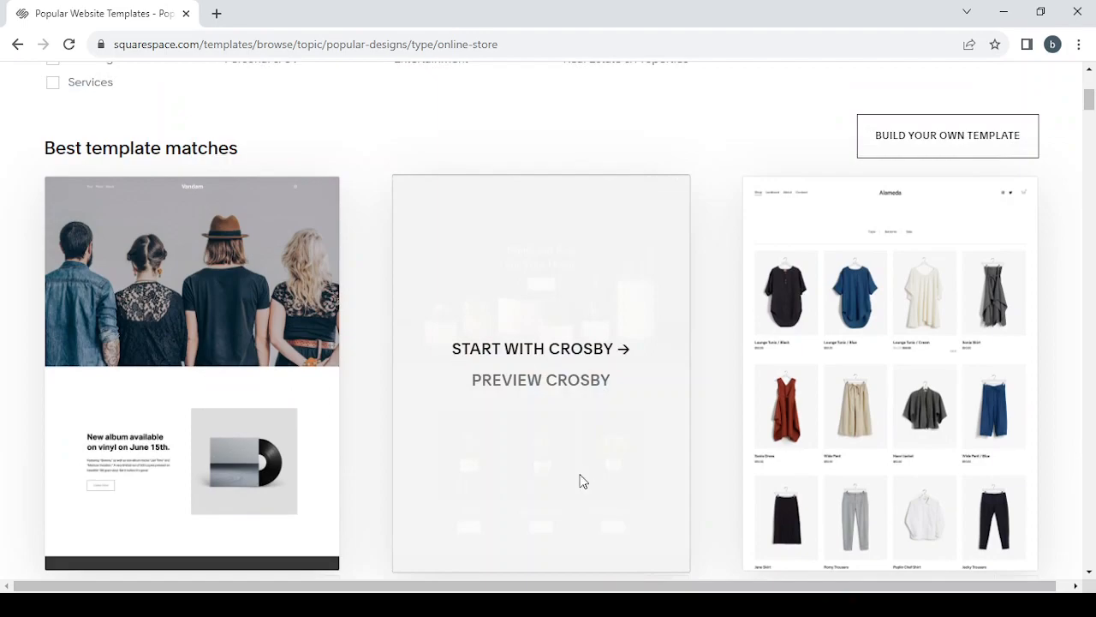
# - Preview the Crosby template and examine its demo home page from the hero banner down to the newsletter sign-up section
pyautogui.moveTo(479, 384)
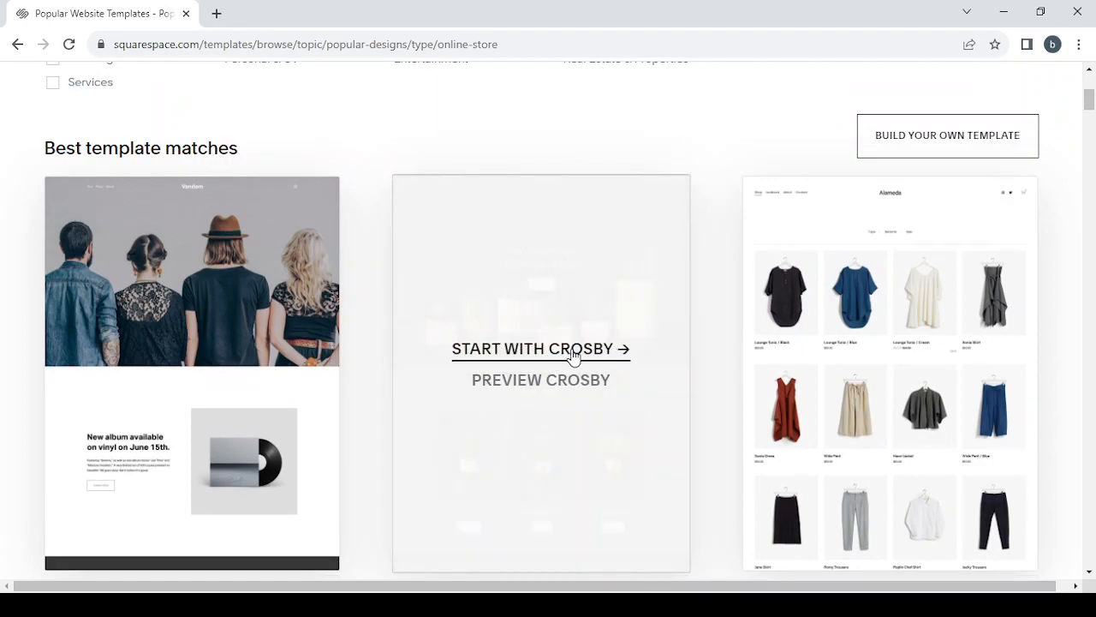
pyautogui.click(518, 390)
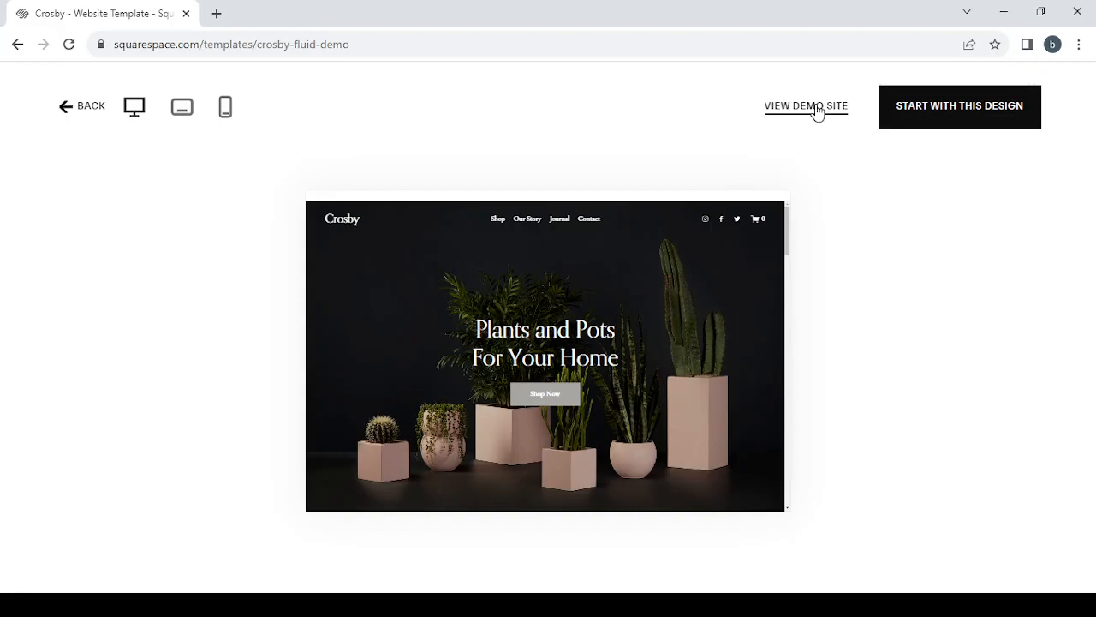
pyautogui.scroll(-4, 625, 302)
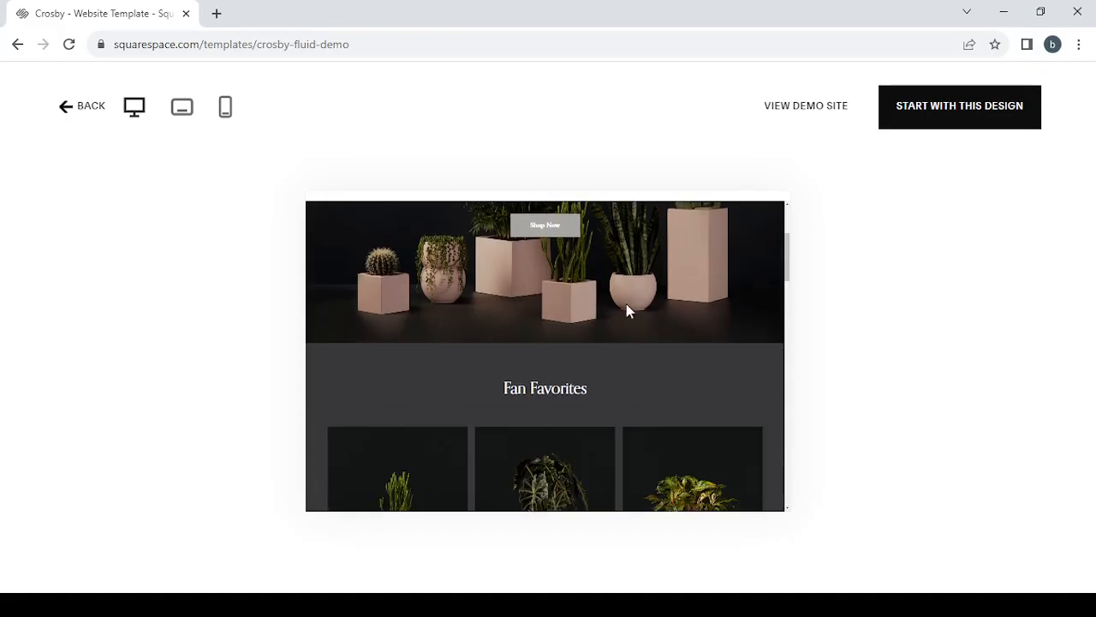
pyautogui.scroll(-2, 627, 311)
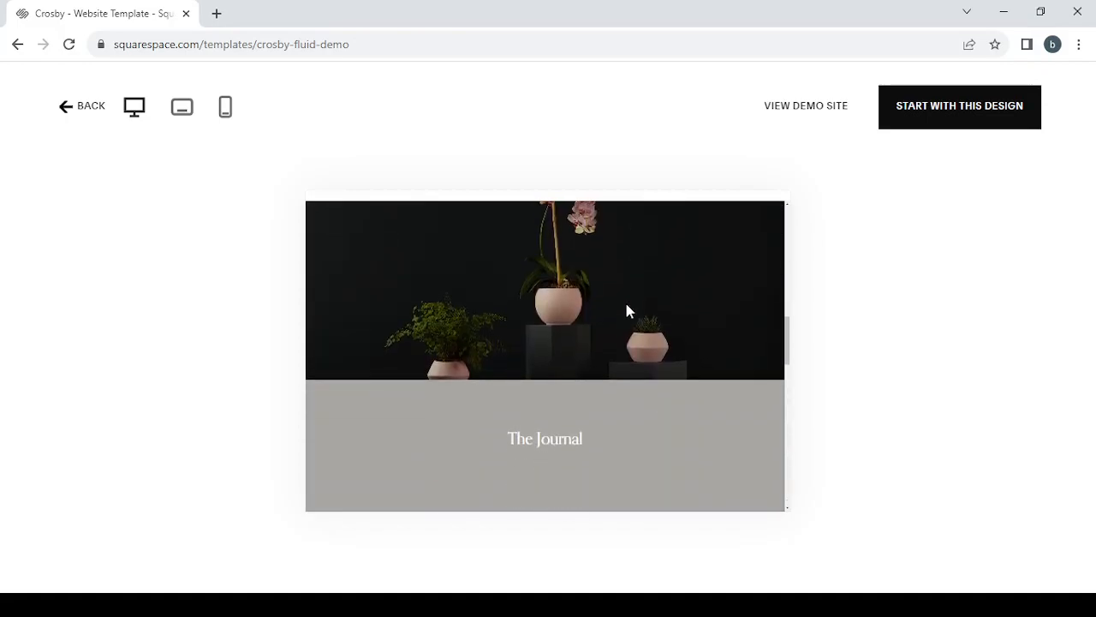
pyautogui.scroll(-5, 627, 305)
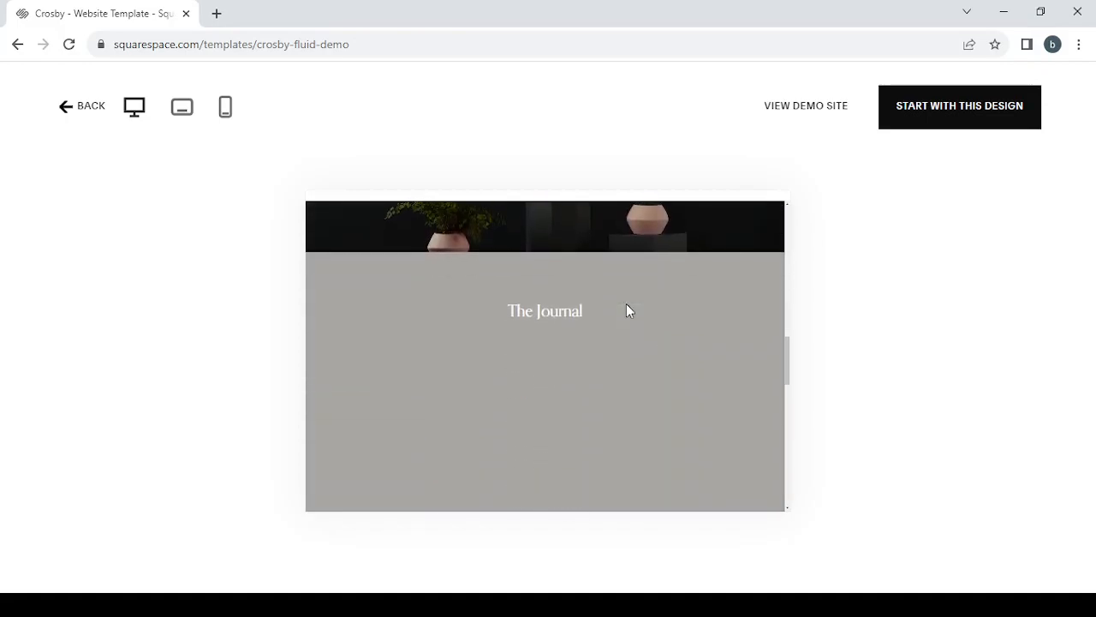
pyautogui.scroll(-3, 626, 305)
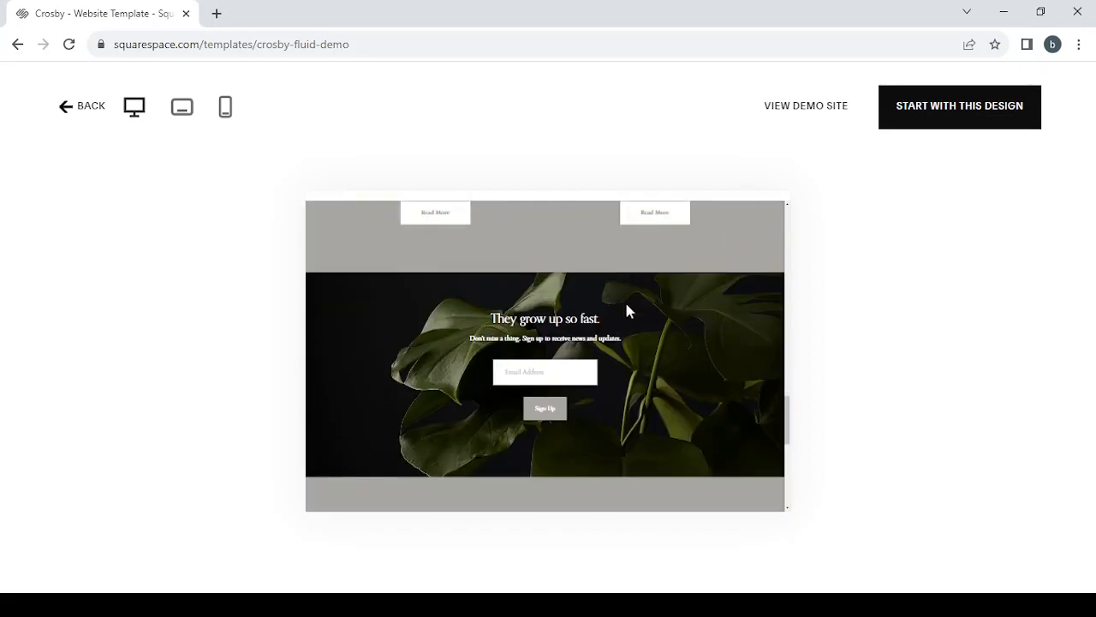
pyautogui.scroll(10, 628, 310)
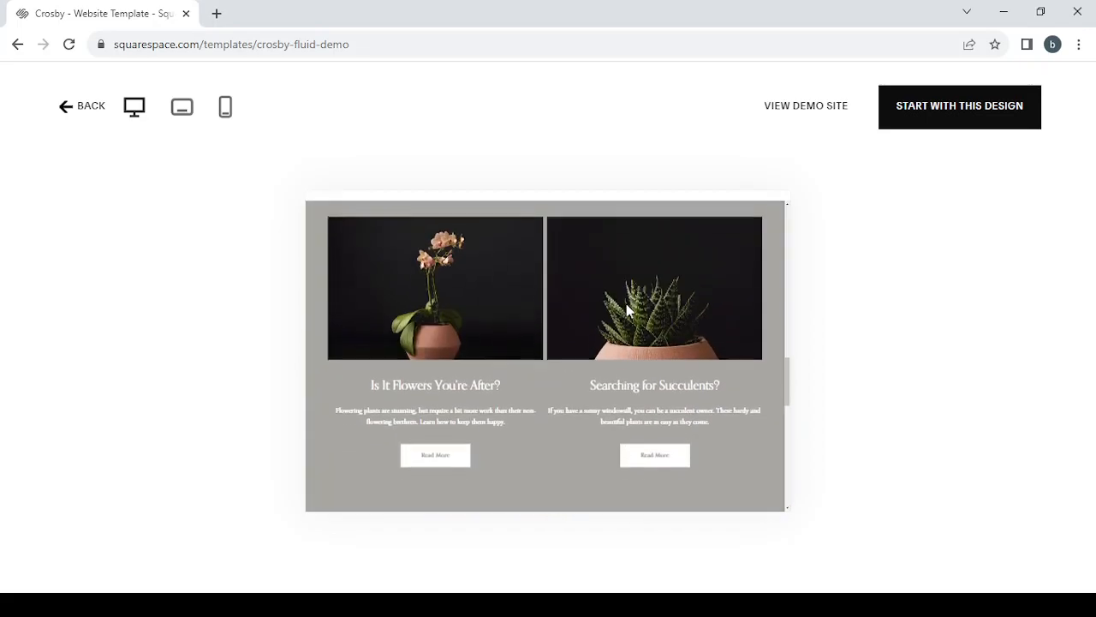
pyautogui.scroll(5, 626, 310)
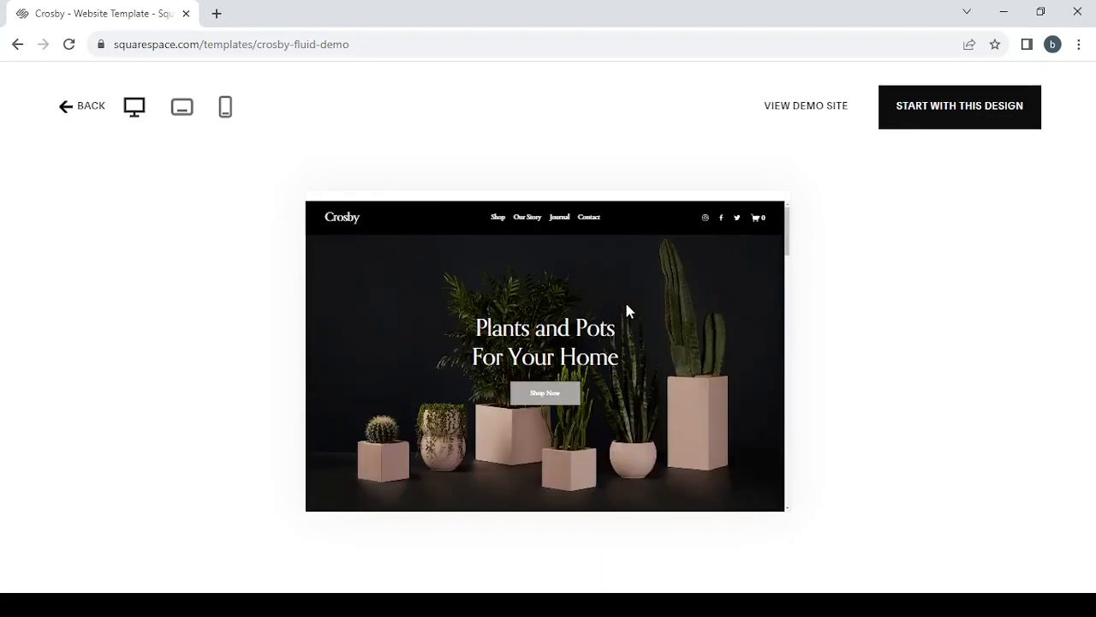
# - Start a site with the Crosby design and set the site title to "mytechy"
pyautogui.click(982, 114)
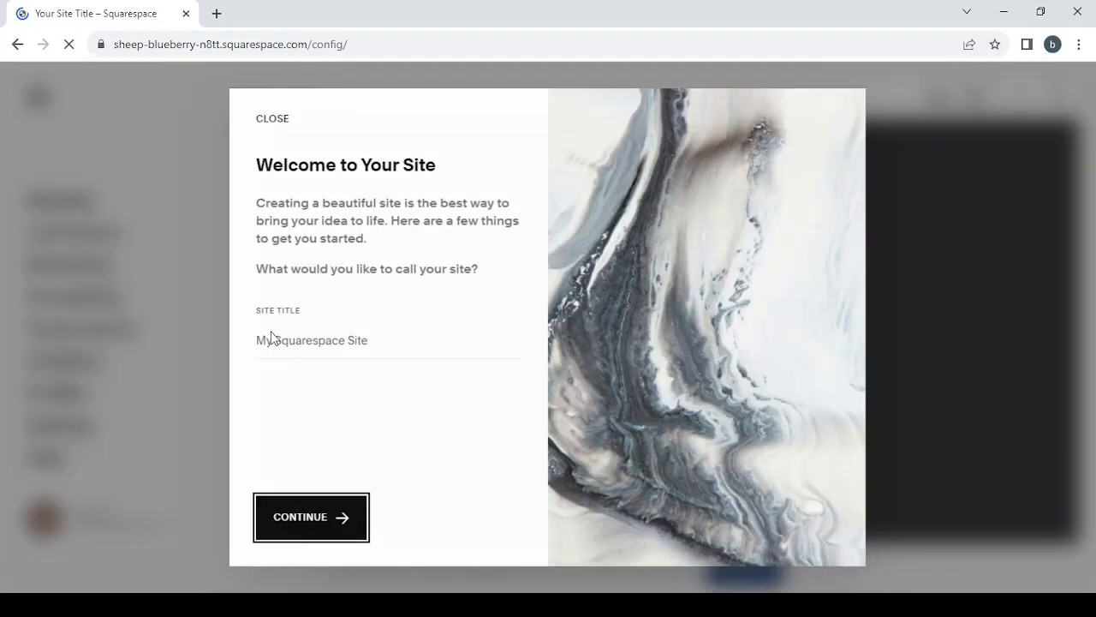
pyautogui.click(270, 341)
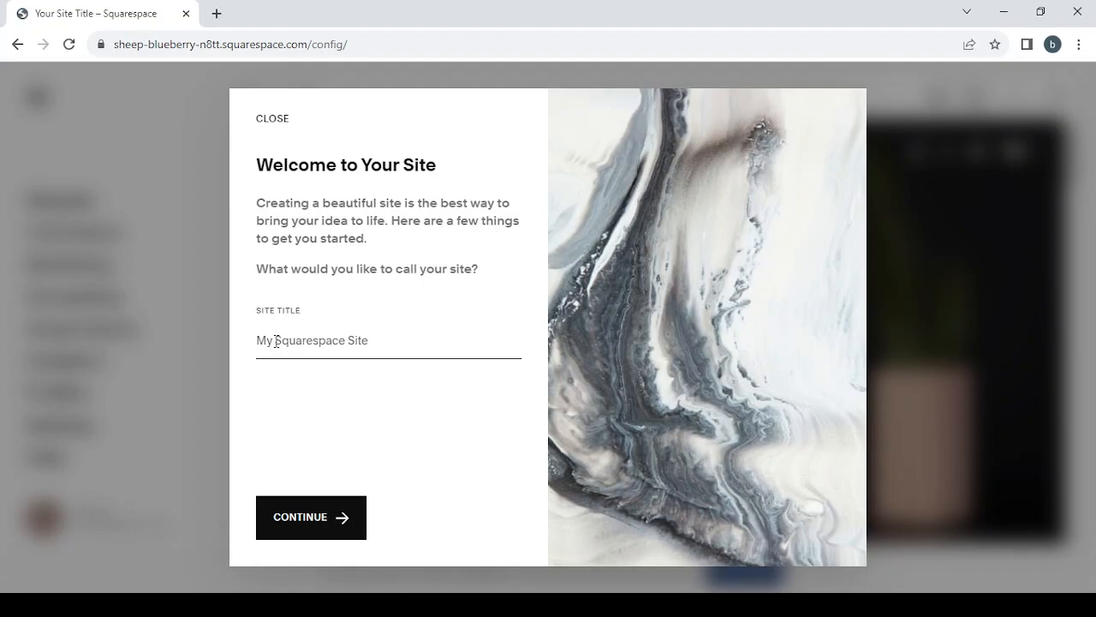
pyautogui.write('m')
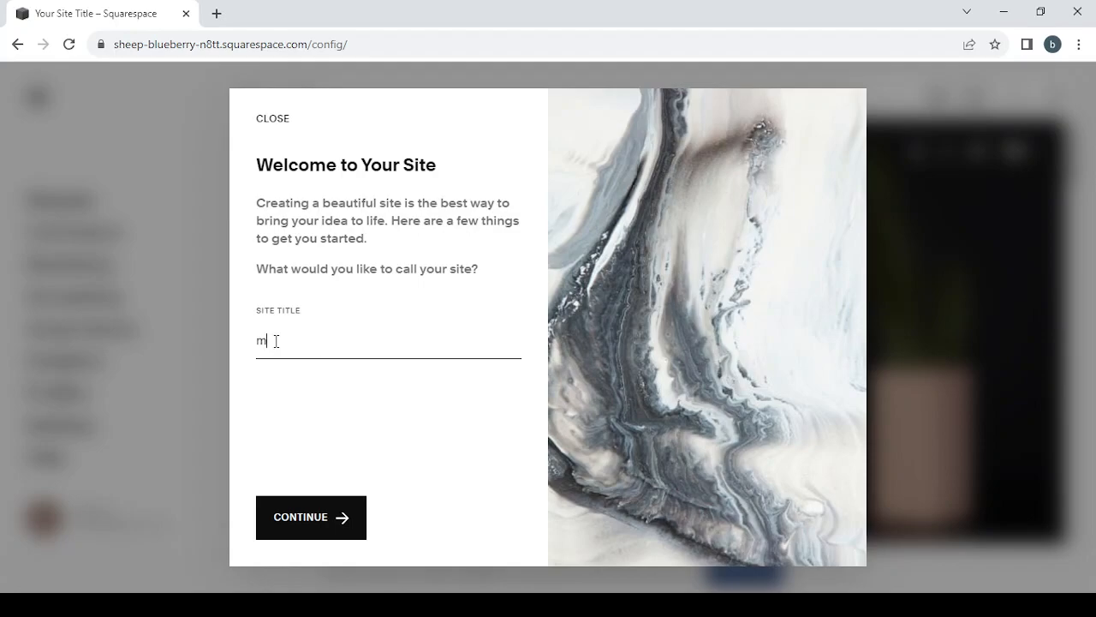
pyautogui.write('ytechy')
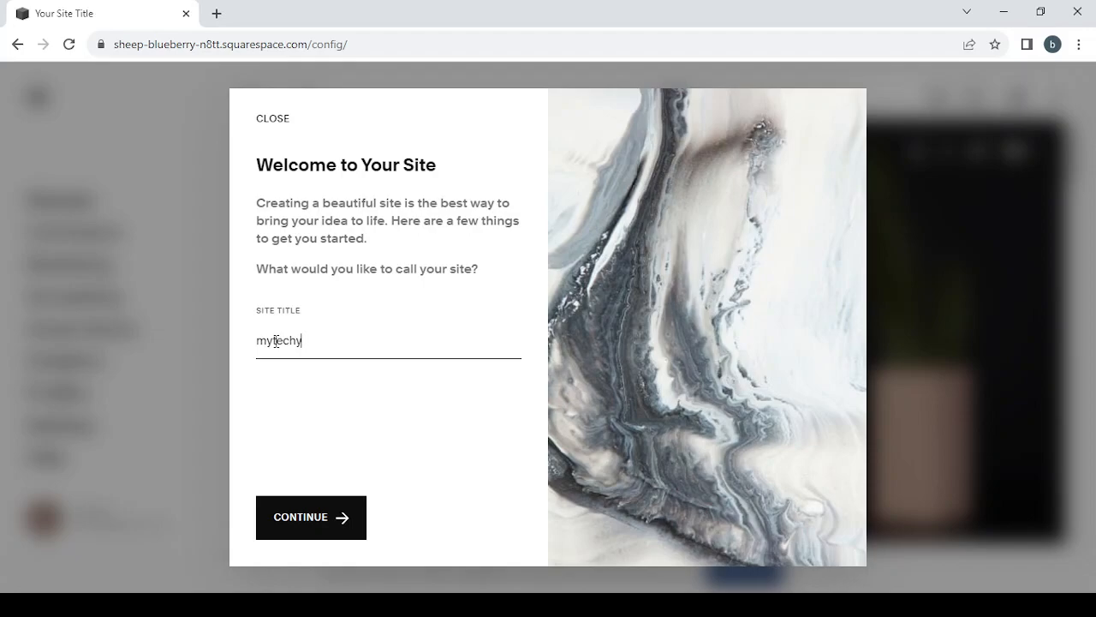
pyautogui.click(322, 524)
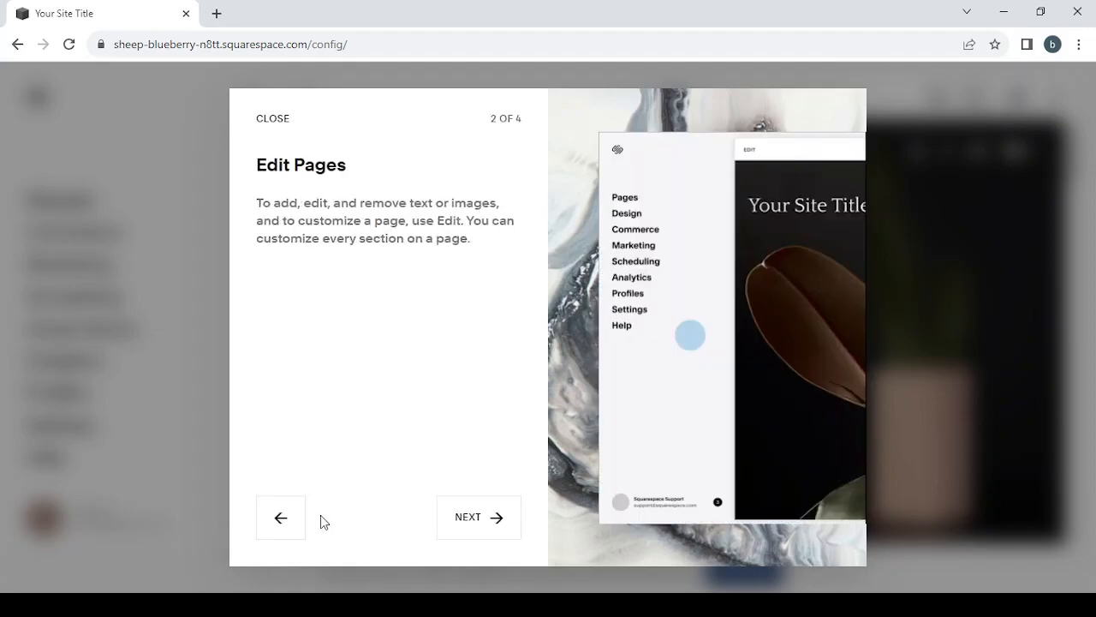
# - Go through the rest of the welcome guide on editing, creating and styling pages, and get started with the site
pyautogui.click(476, 524)
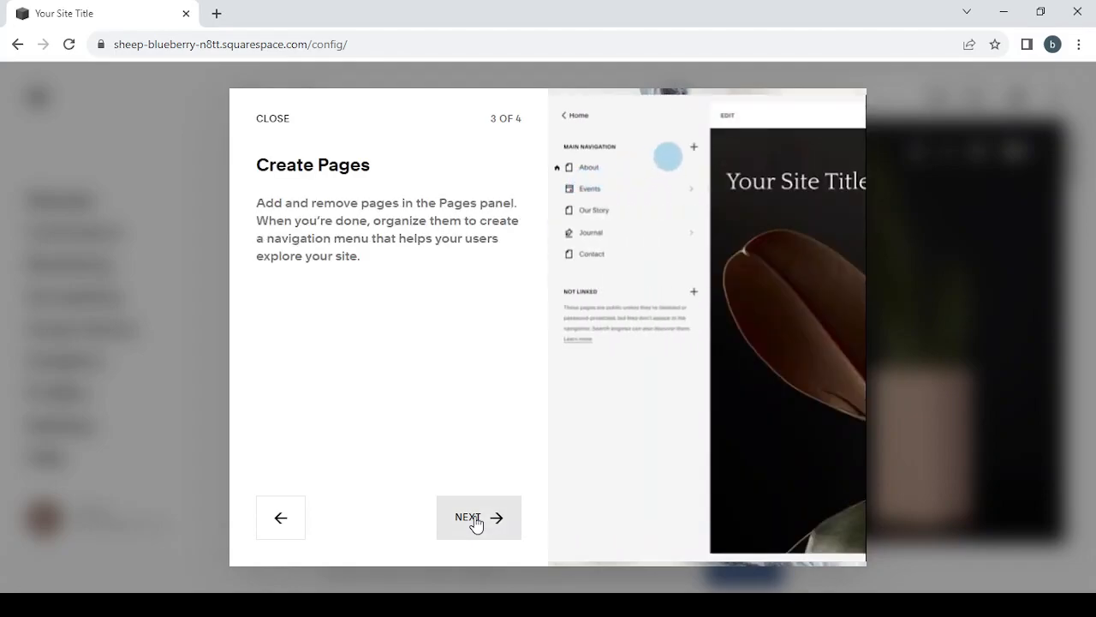
pyautogui.click(476, 524)
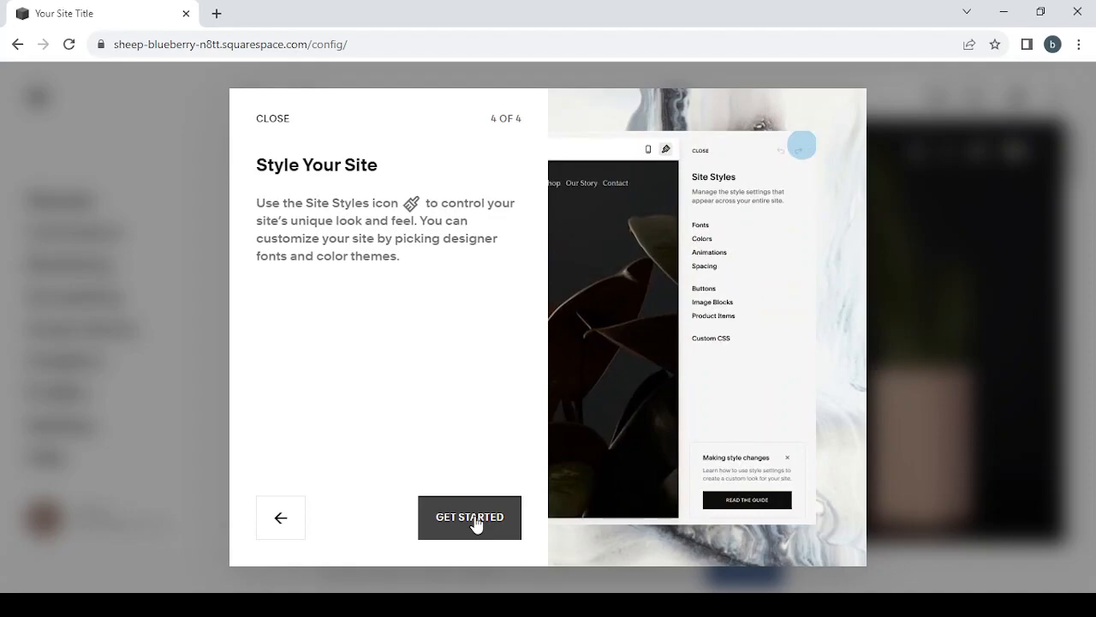
pyautogui.click(472, 517)
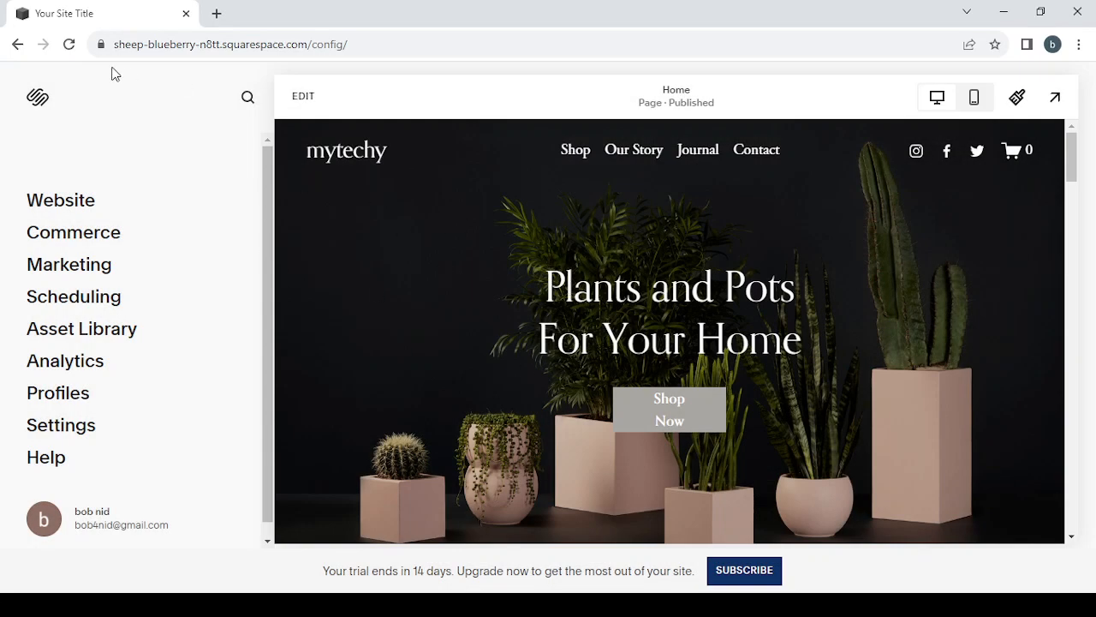
# - Open the website's page list, view its Website Tools options and return to the page list
pyautogui.click(76, 214)
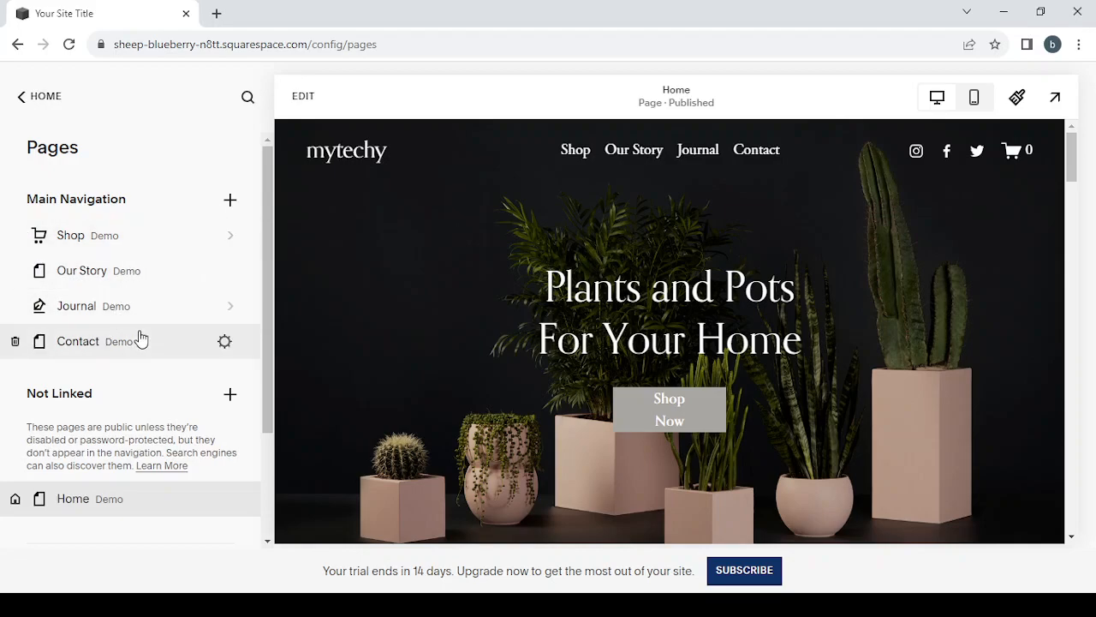
pyautogui.scroll(-2, 140, 337)
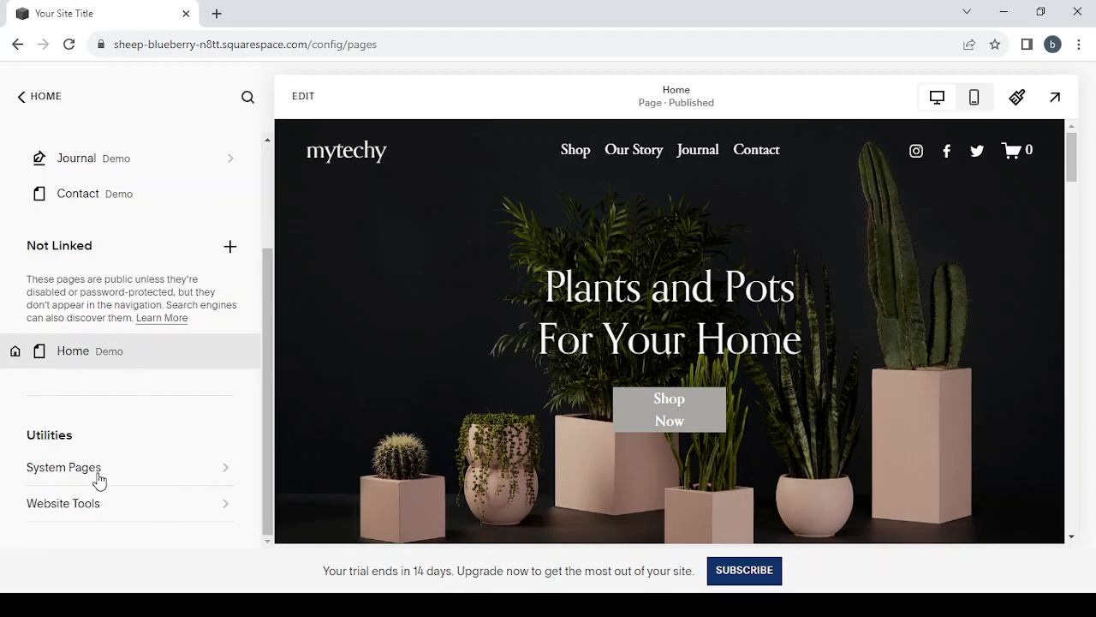
pyautogui.click(187, 517)
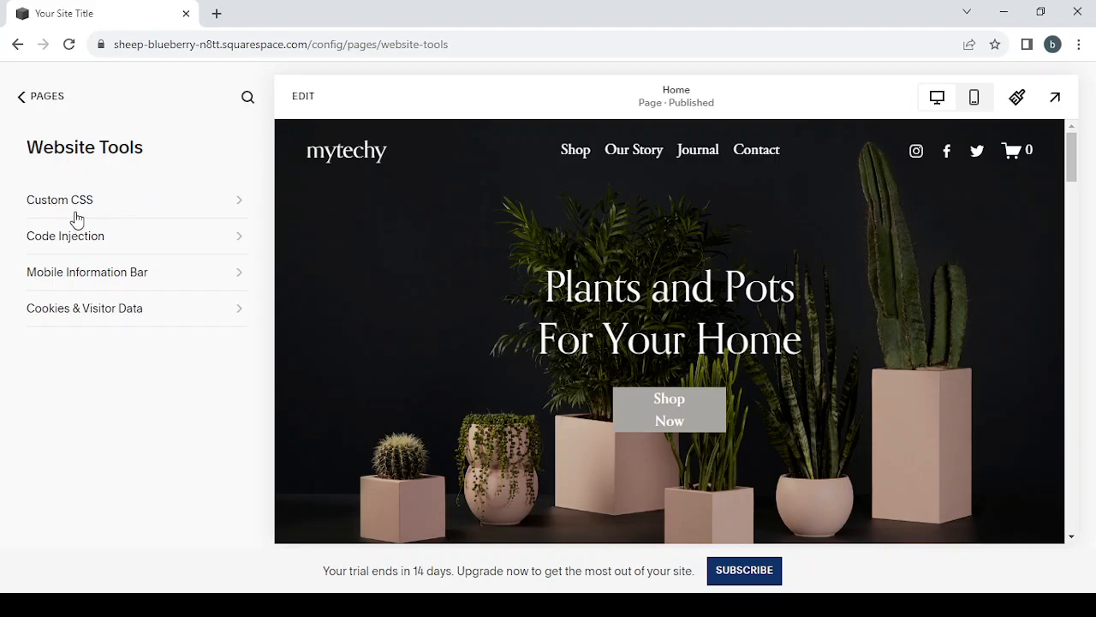
pyautogui.click(17, 96)
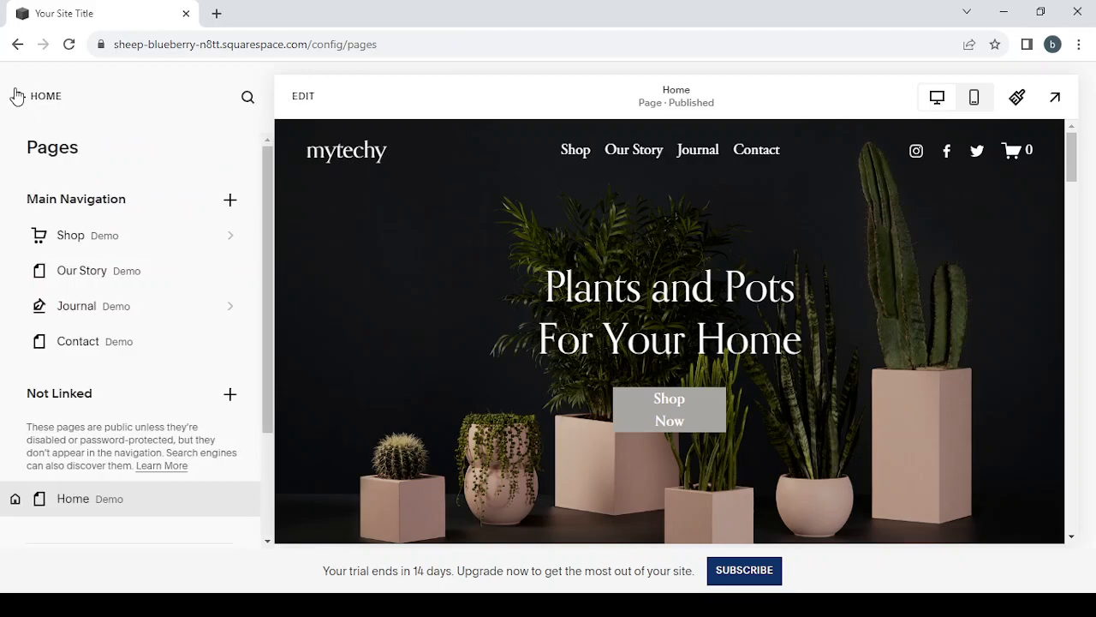
# - View the System Pages options under Utilities and return to the main site menu
pyautogui.scroll(-3, 164, 399)
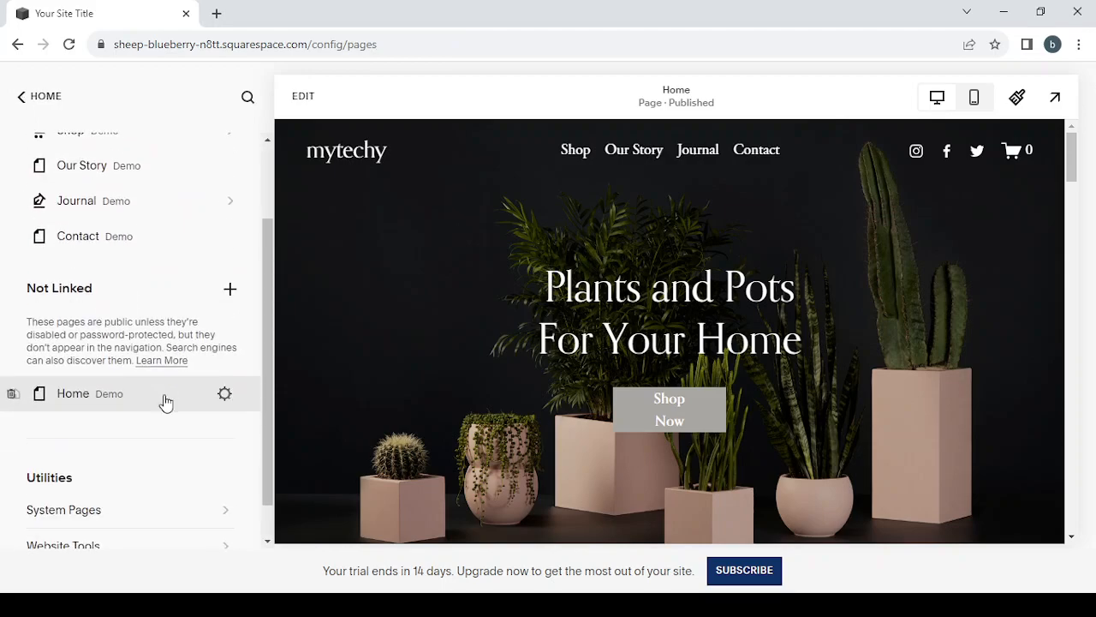
pyautogui.click(154, 485)
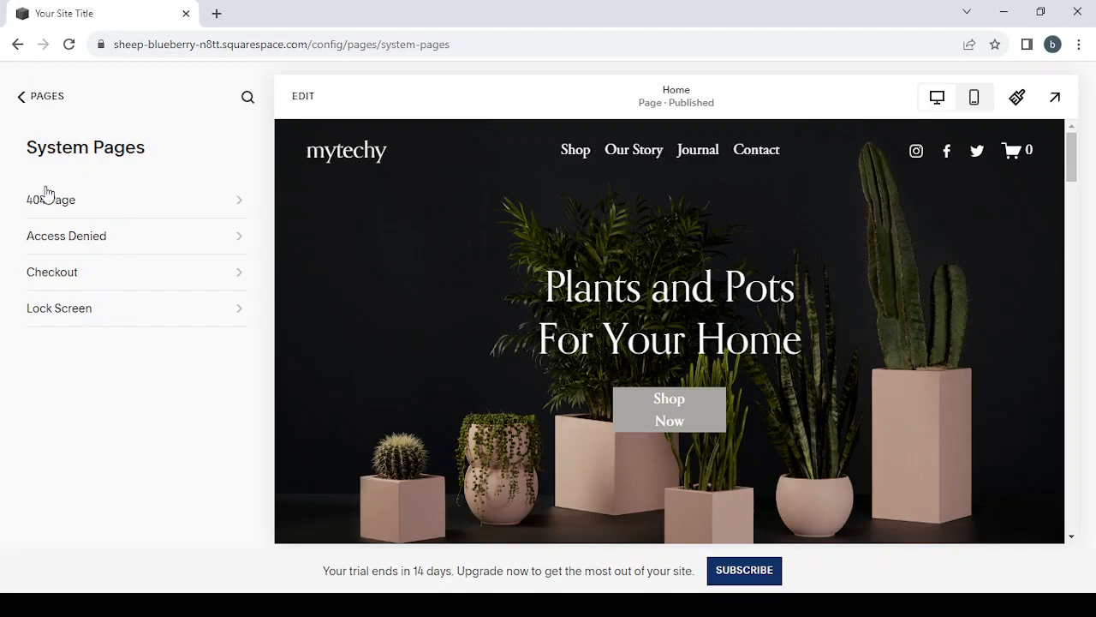
pyautogui.click(26, 97)
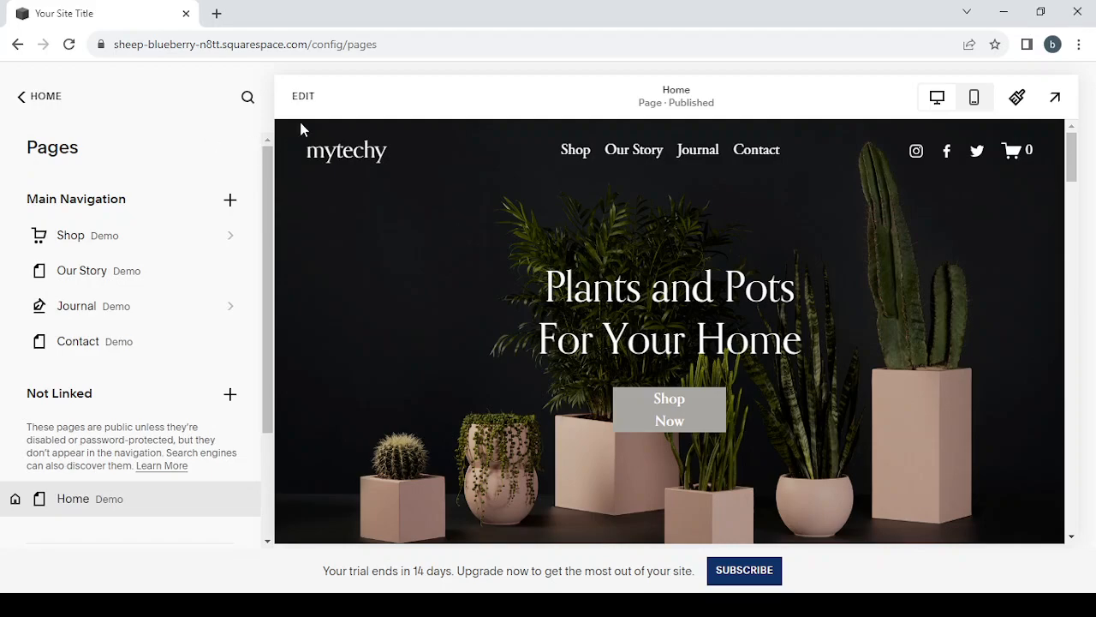
pyautogui.click(38, 97)
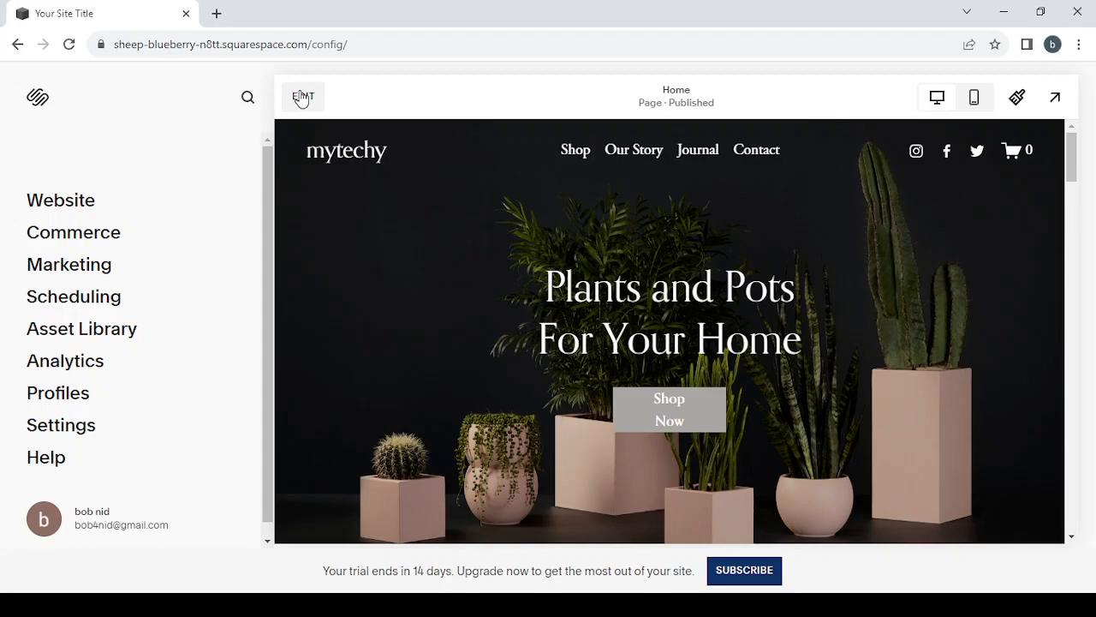
# - Start editing the Home page and shift the "Plants and Pots For Your Home" text block sideways and back to its centered position
pyautogui.click(302, 98)
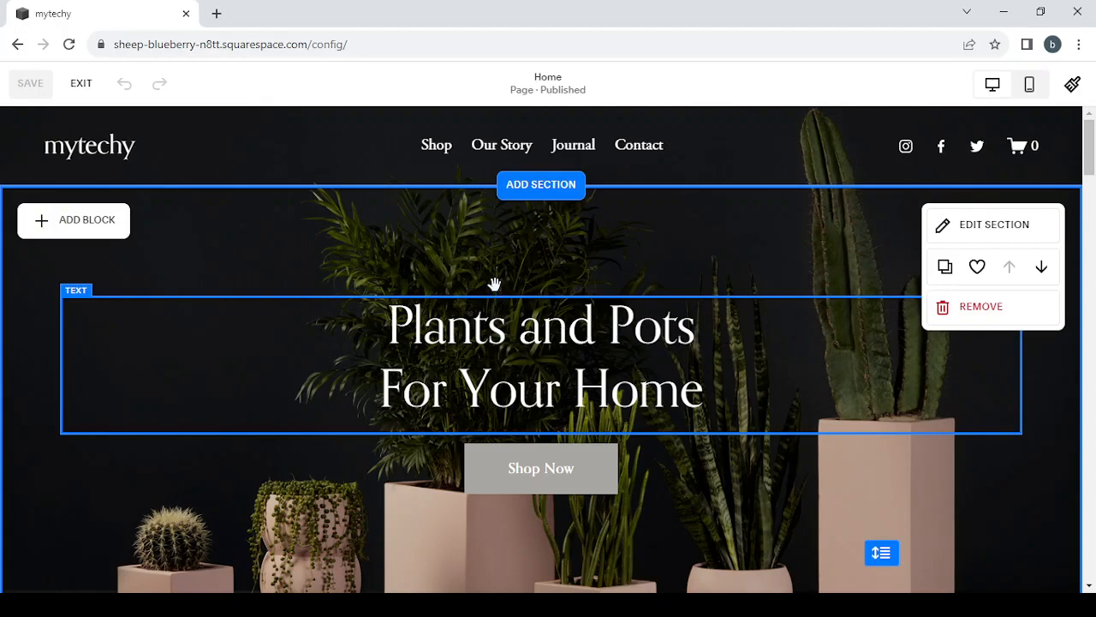
pyautogui.moveTo(641, 293); pyautogui.dragTo(610, 312)
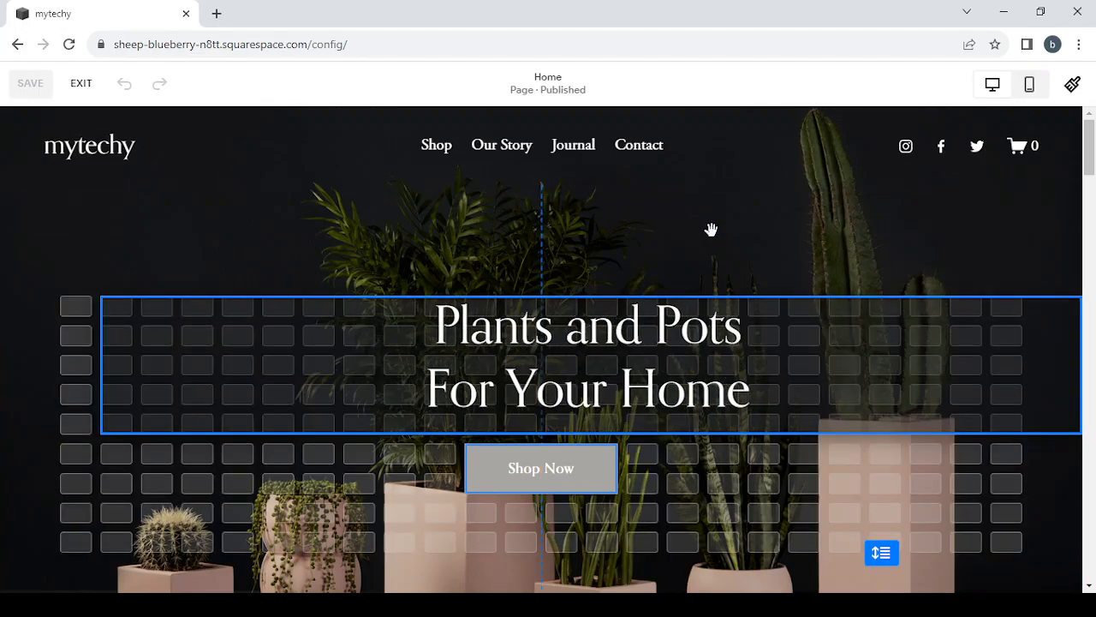
pyautogui.moveTo(806, 249); pyautogui.dragTo(574, 248)
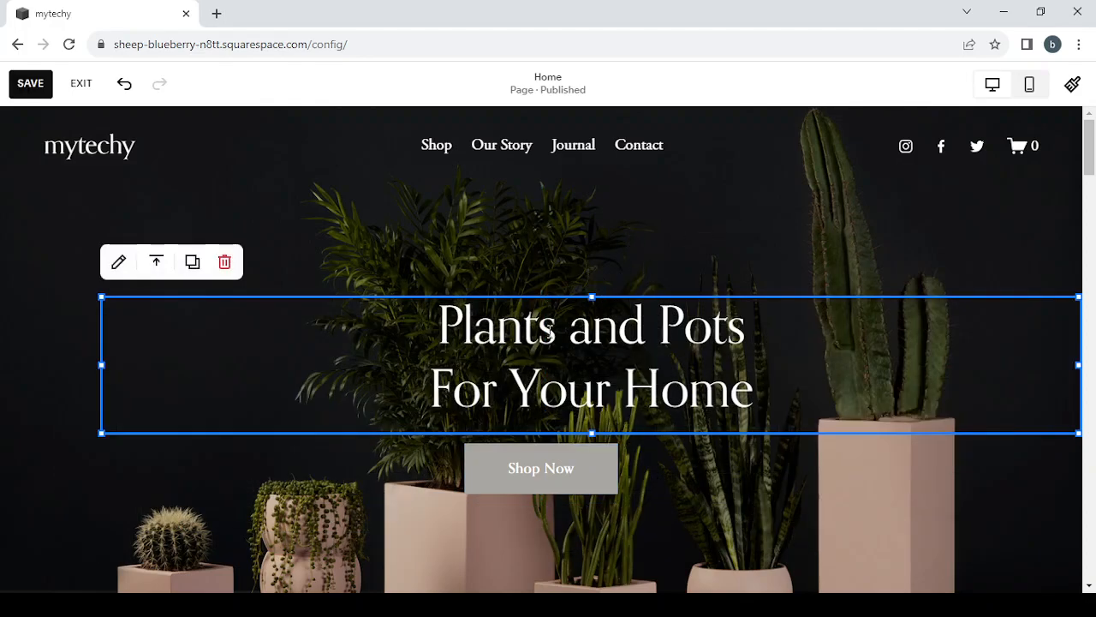
pyautogui.moveTo(490, 302); pyautogui.dragTo(649, 262)
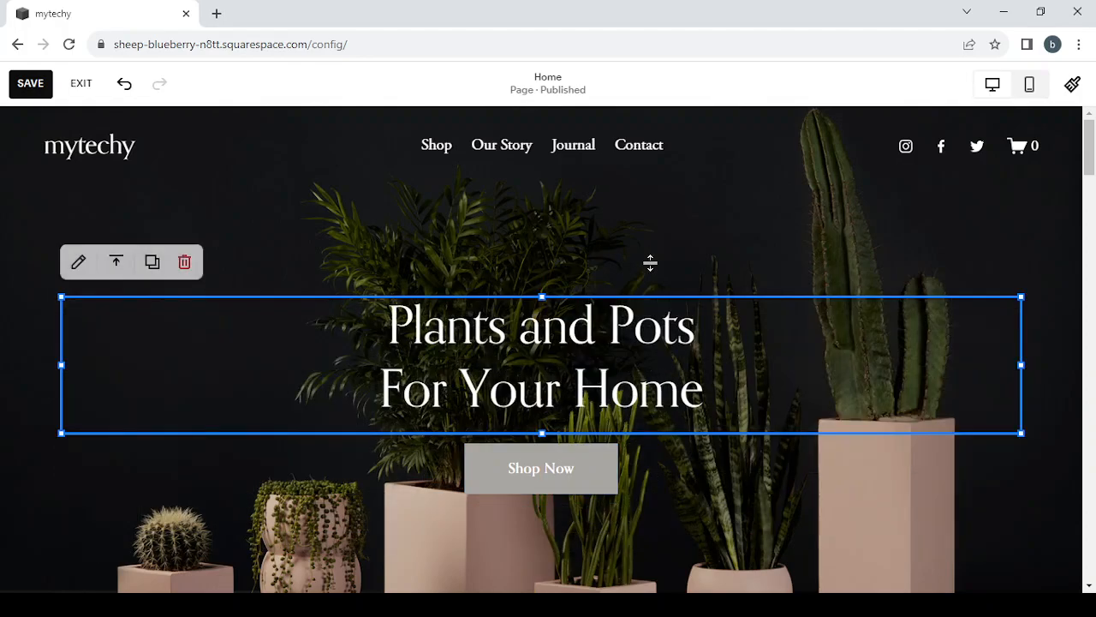
pyautogui.click(649, 262)
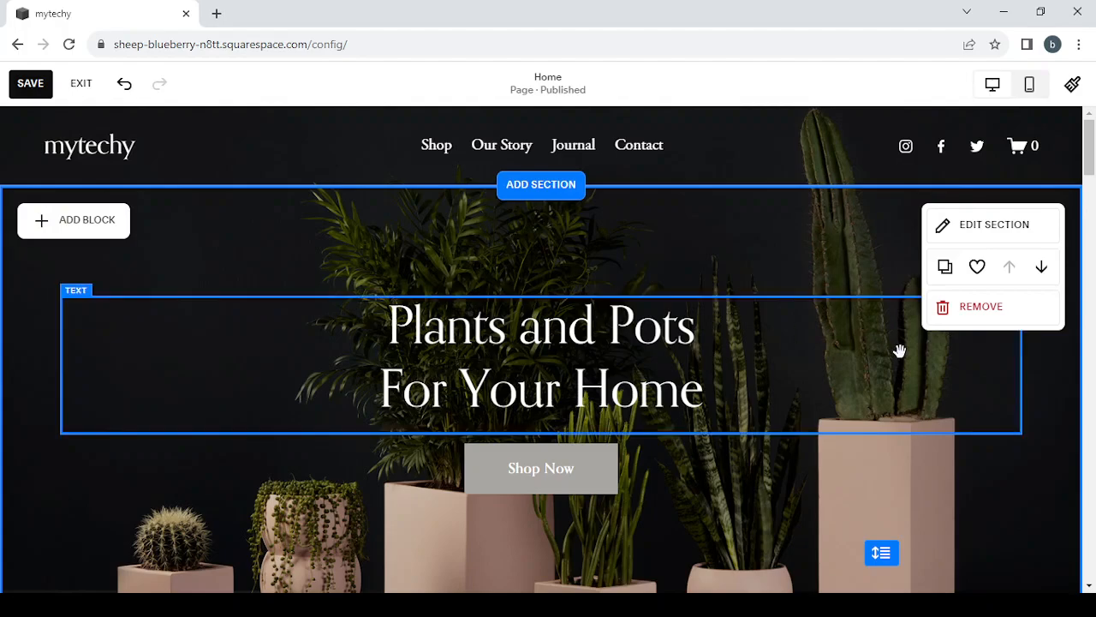
# - Examine the Format, Background and Colors options of the Home page's first section, dismissing the background art introduction
pyautogui.click(970, 229)
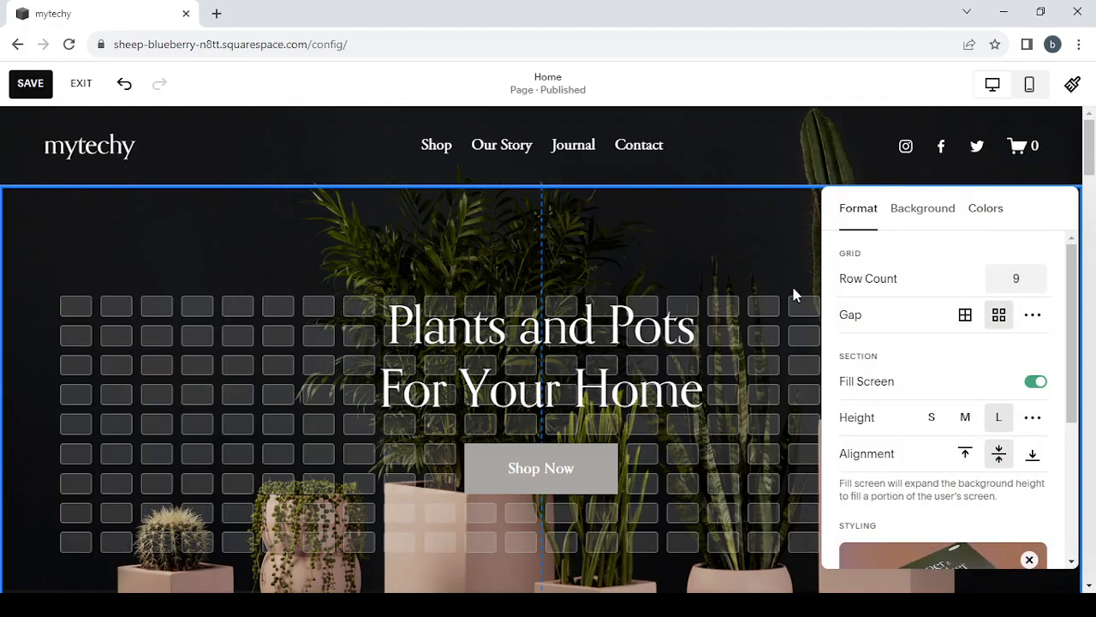
pyautogui.scroll(-5, 884, 349)
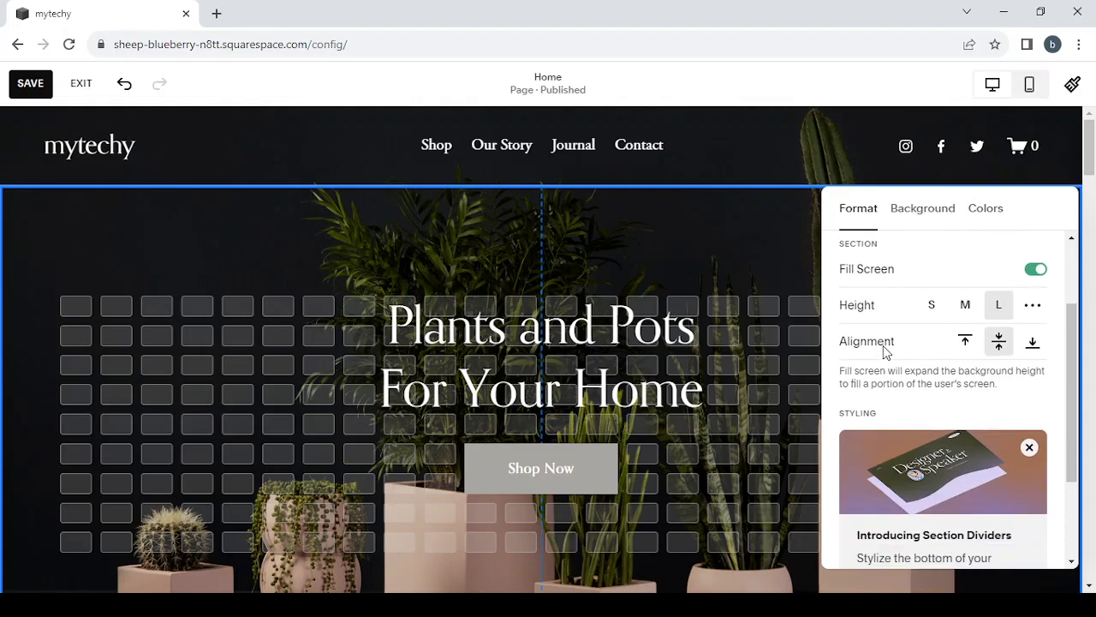
pyautogui.scroll(-1, 957, 474)
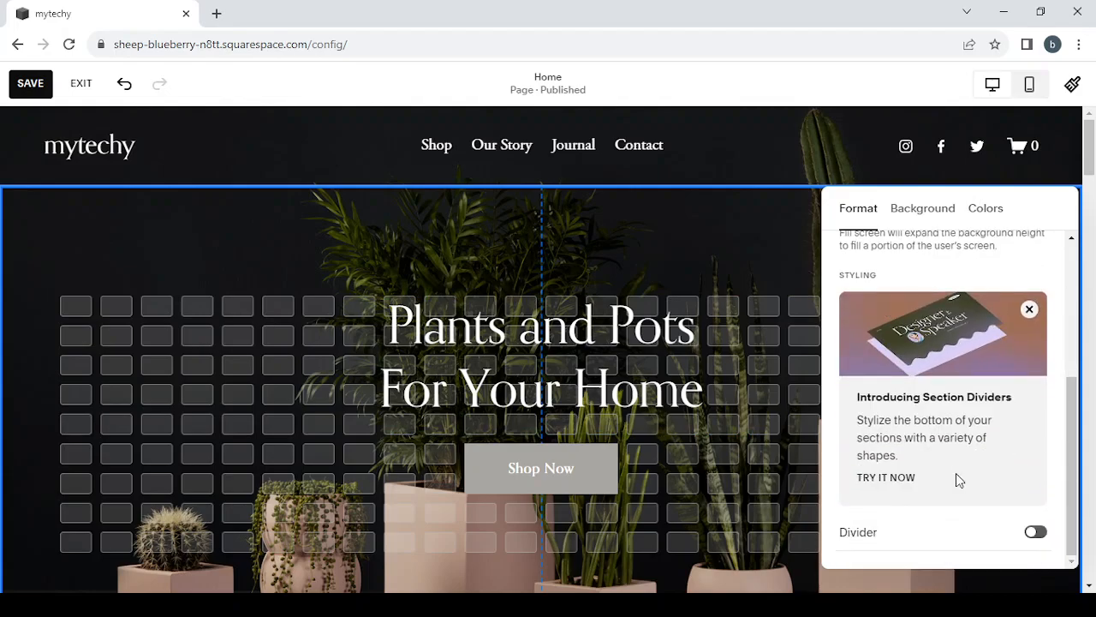
pyautogui.click(922, 210)
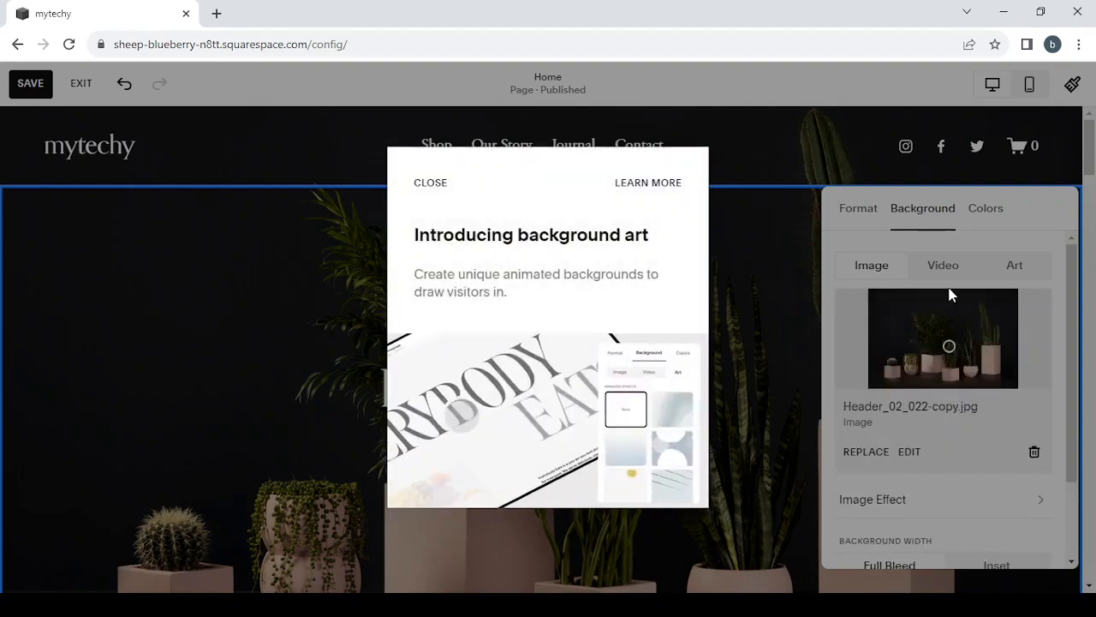
pyautogui.click(430, 184)
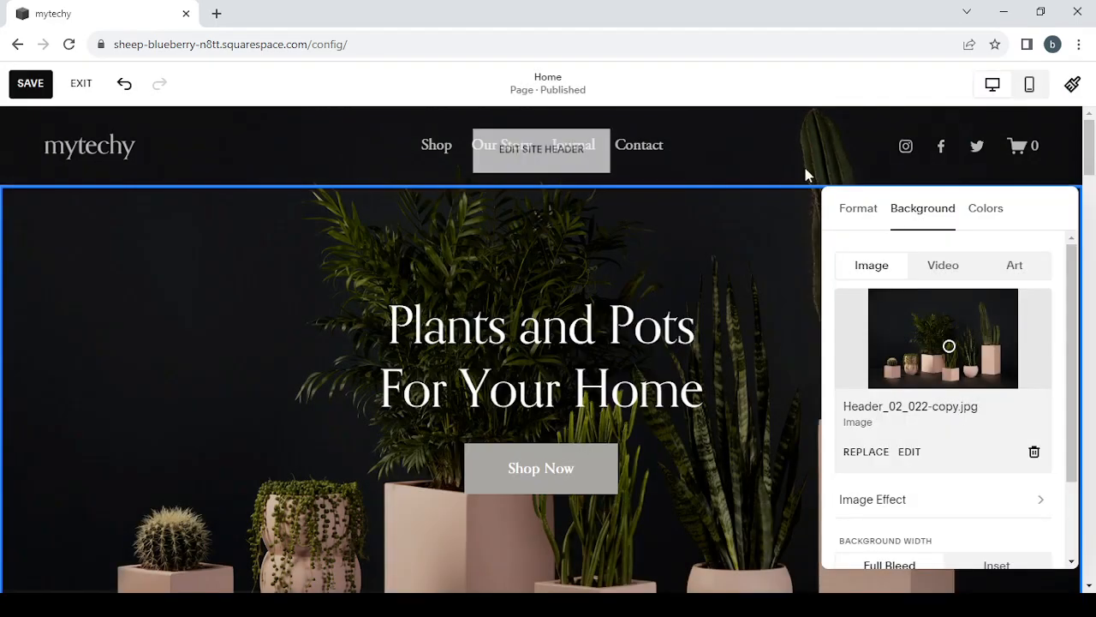
pyautogui.click(993, 213)
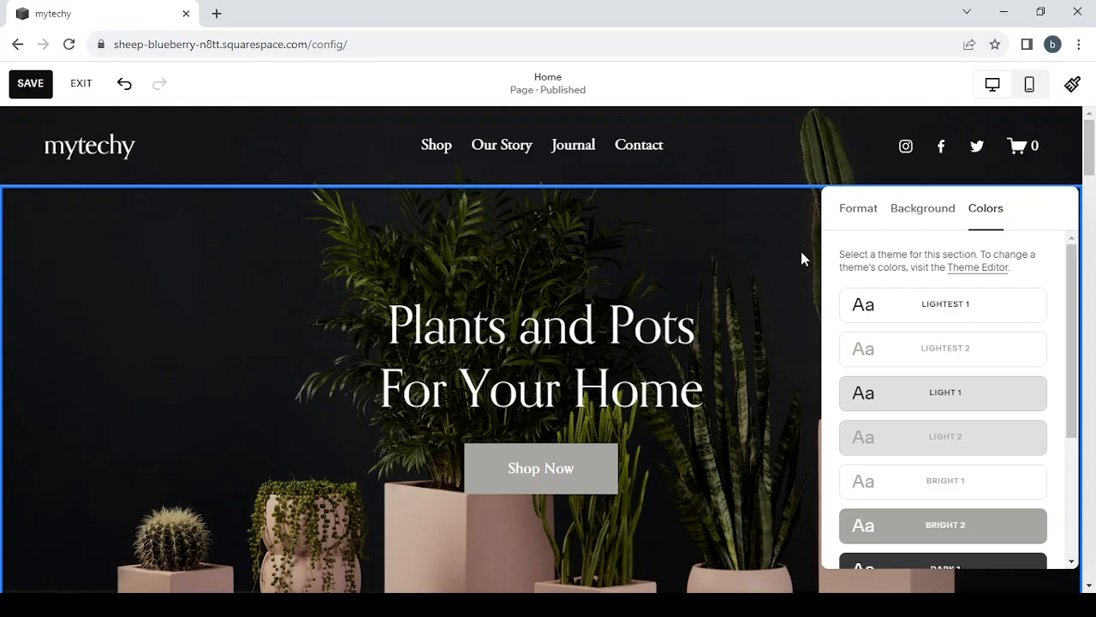
pyautogui.click(671, 355)
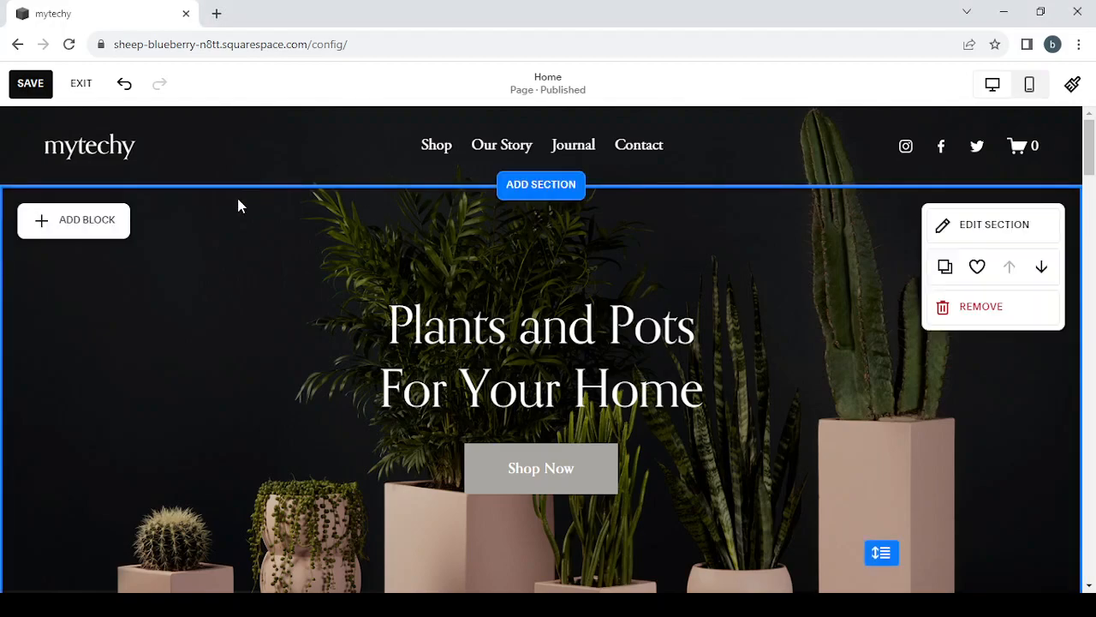
# - Save the Home page changes and exit the page editor
pyautogui.click(16, 90)
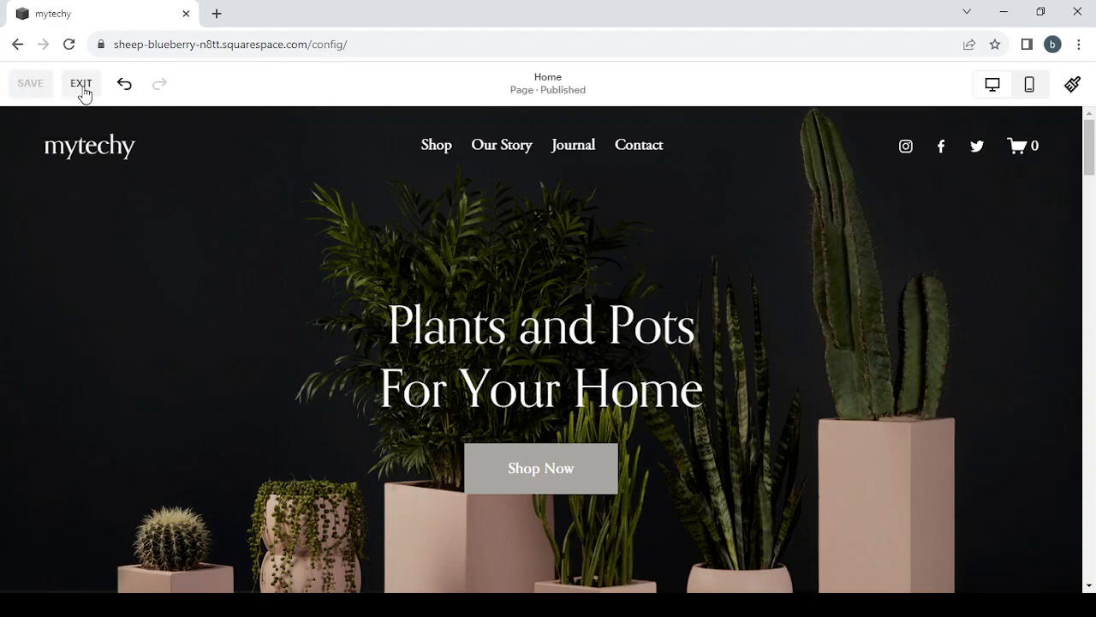
pyautogui.click(81, 83)
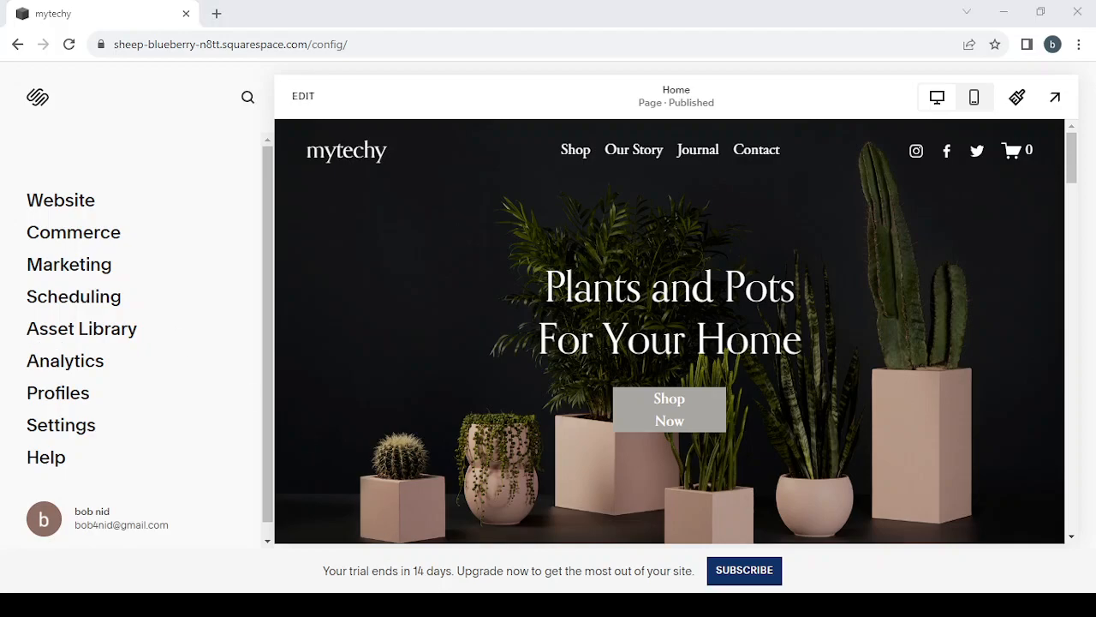
# - Look through the Marketing page's audience, email, social tool and resource options and return to the main site menu
pyautogui.click(72, 270)
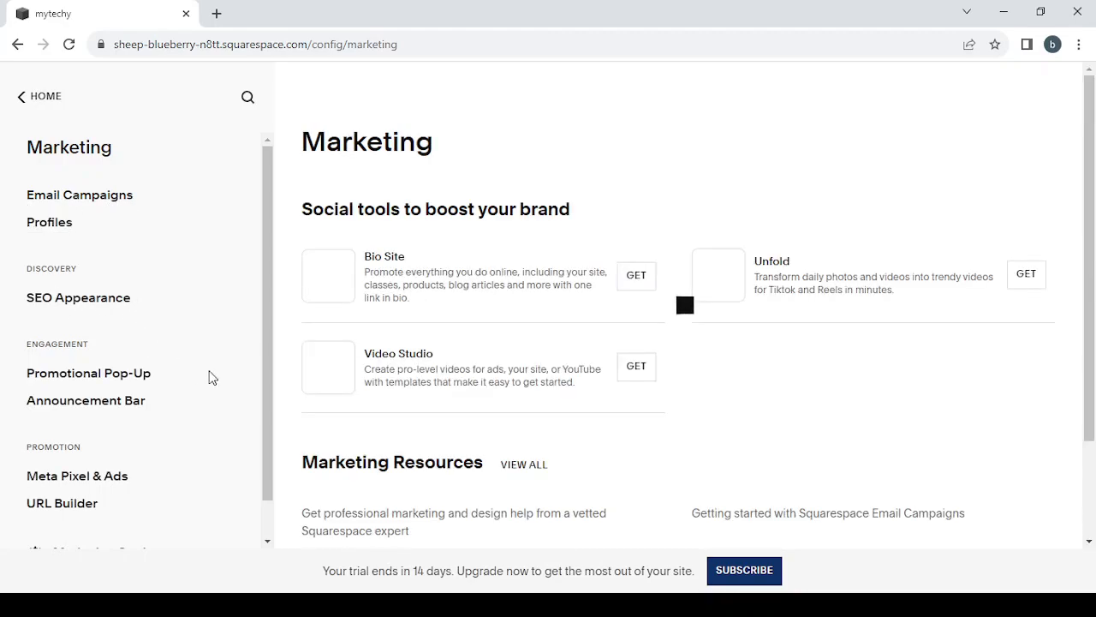
pyautogui.scroll(-1, 85, 351)
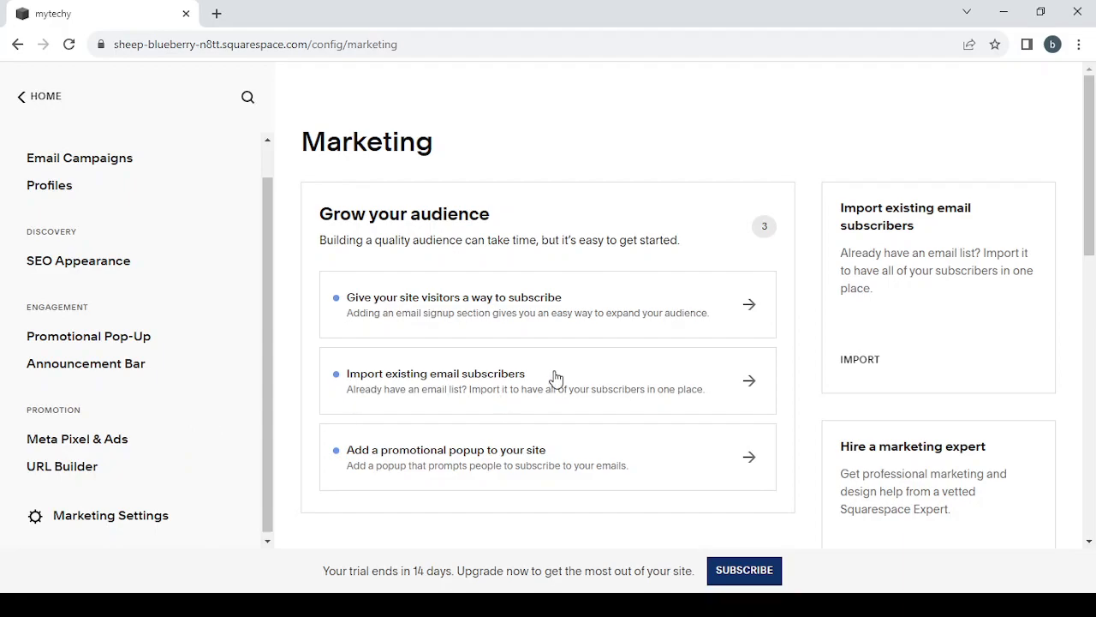
pyautogui.scroll(-3, 457, 240)
pyautogui.scroll(-10, 458, 249)
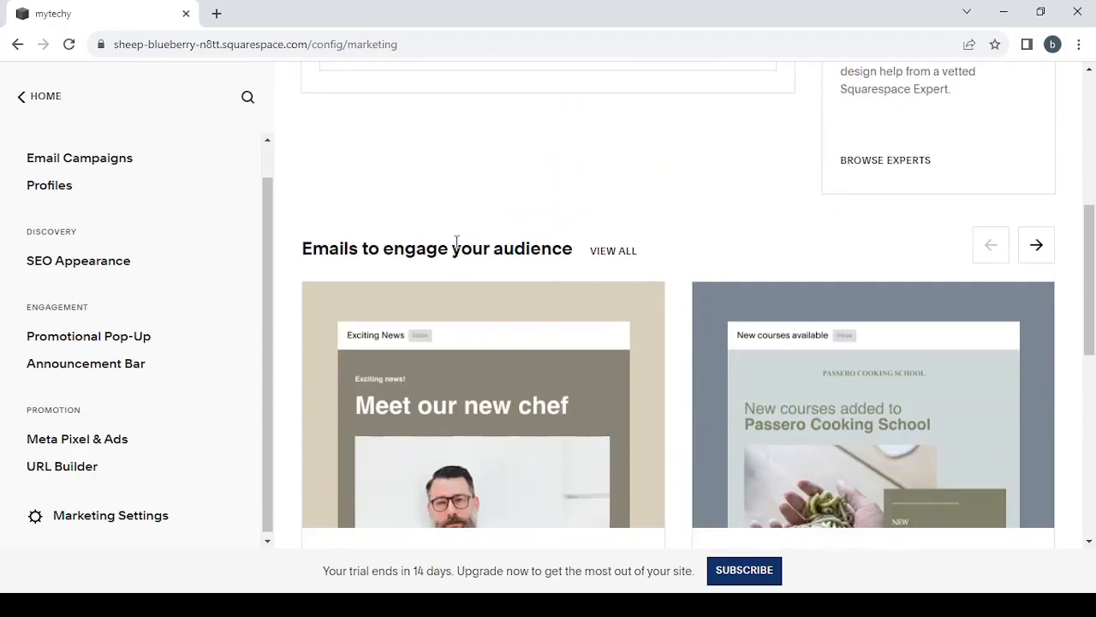
pyautogui.scroll(15, 457, 248)
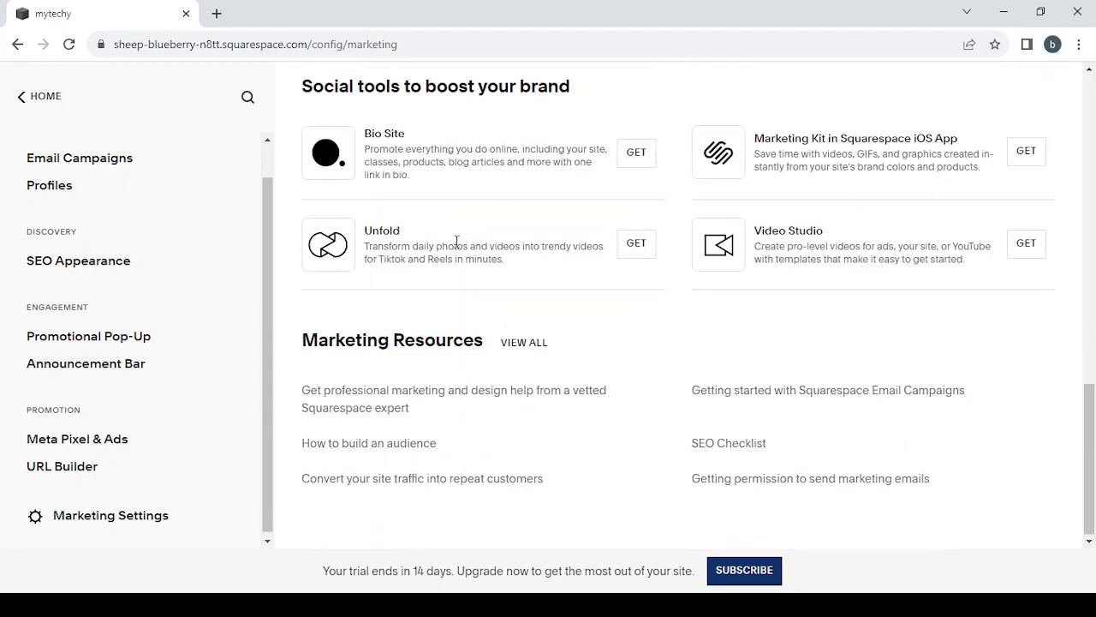
pyautogui.click(25, 100)
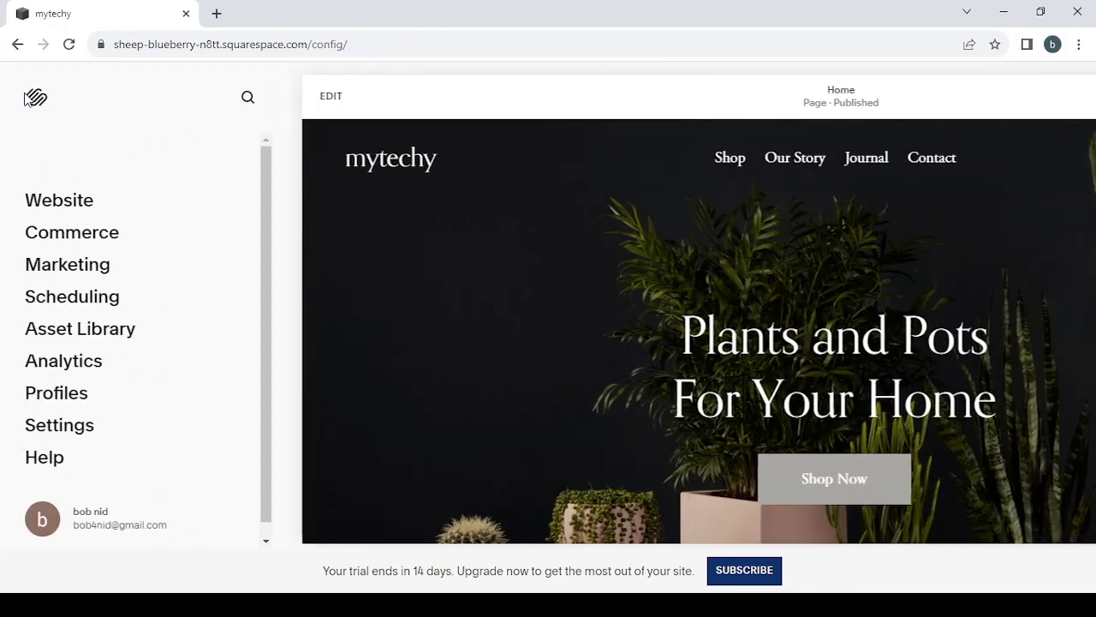
# - Look through the site's settings, open Store Payments and examine the payment processors available to connect
pyautogui.click(63, 433)
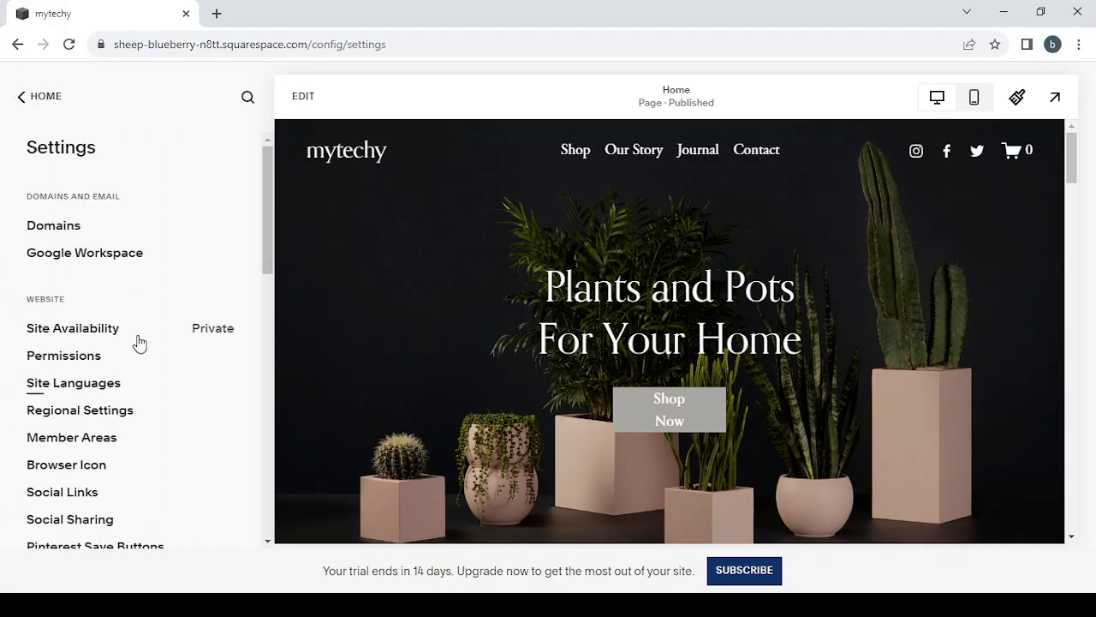
pyautogui.scroll(-1, 206, 296)
pyautogui.scroll(-1, 206, 296)
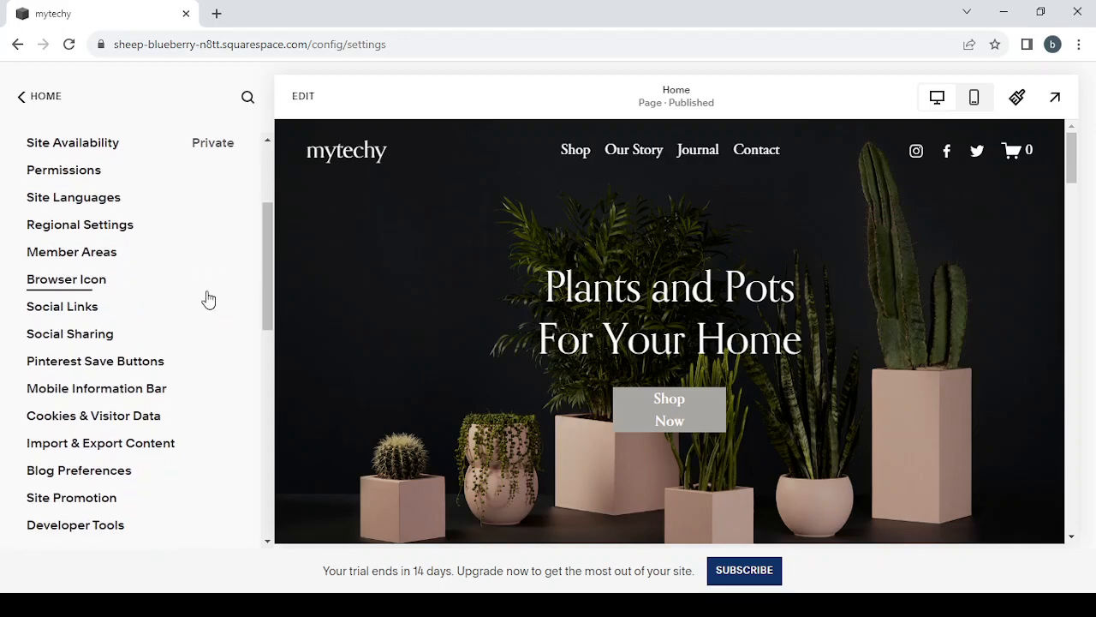
pyautogui.scroll(-1, 208, 298)
pyautogui.scroll(-2, 208, 299)
pyautogui.scroll(-2, 206, 299)
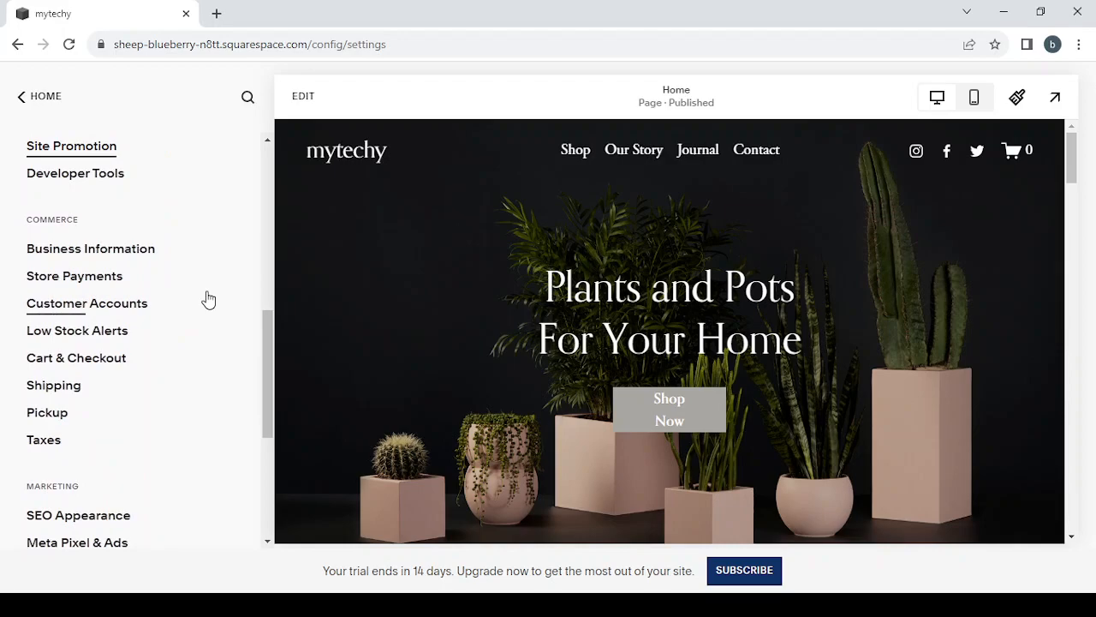
pyautogui.click(73, 281)
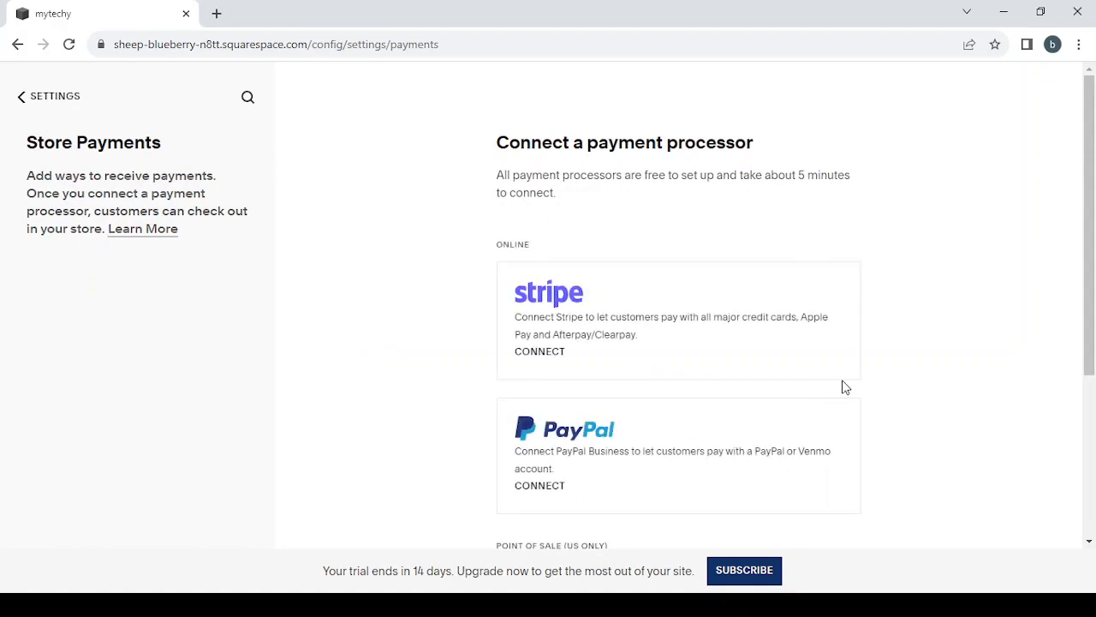
pyautogui.scroll(-3, 845, 385)
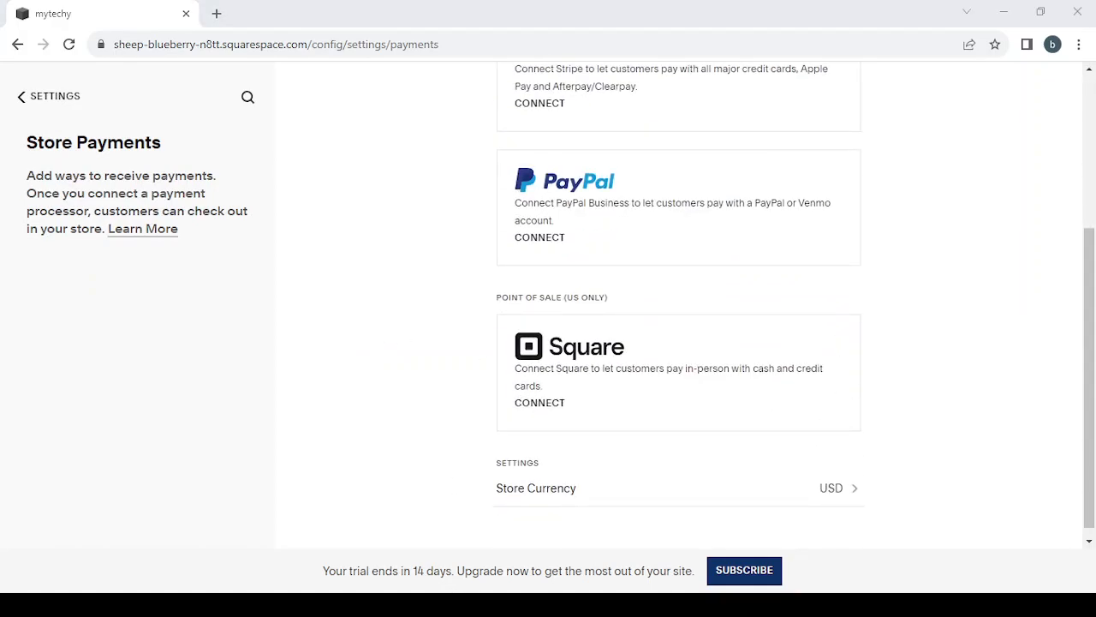
pyautogui.scroll(3, 401, 399)
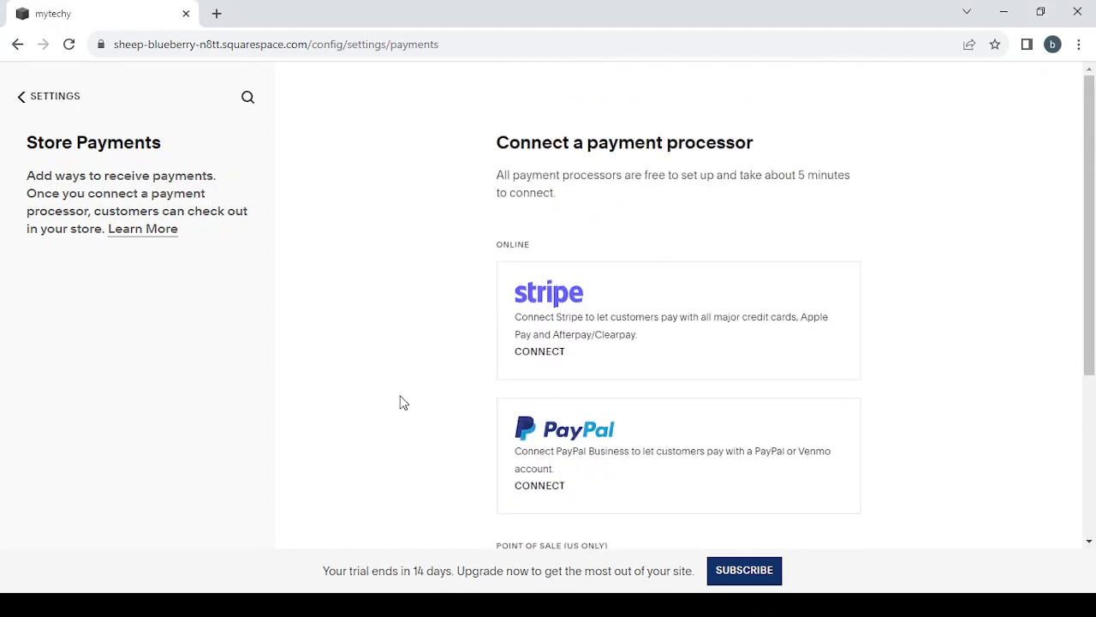